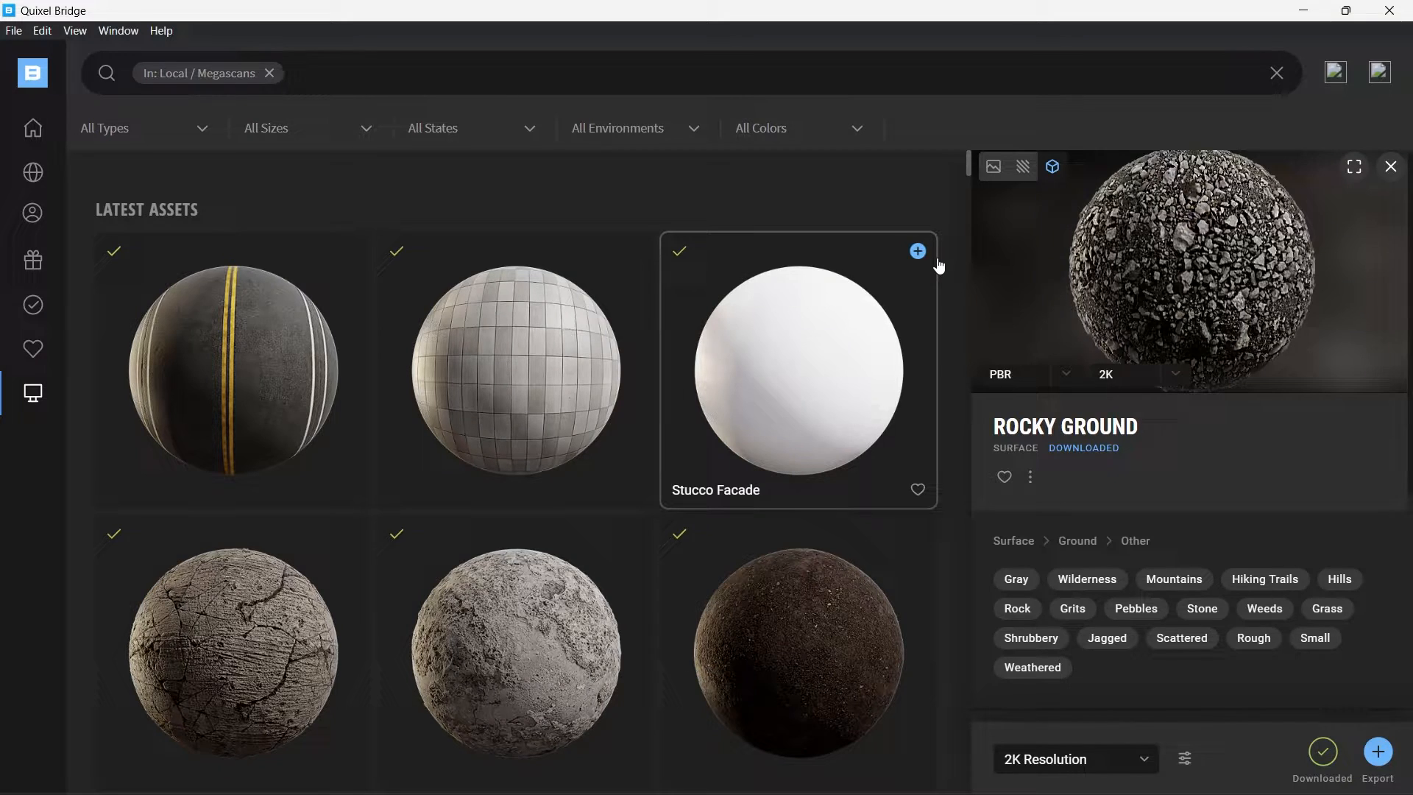
- Switch the render engine to Cycles with the Experimental feature set and GPU Compute device
{"action": "left_click", "coordinate": [880, 773]}
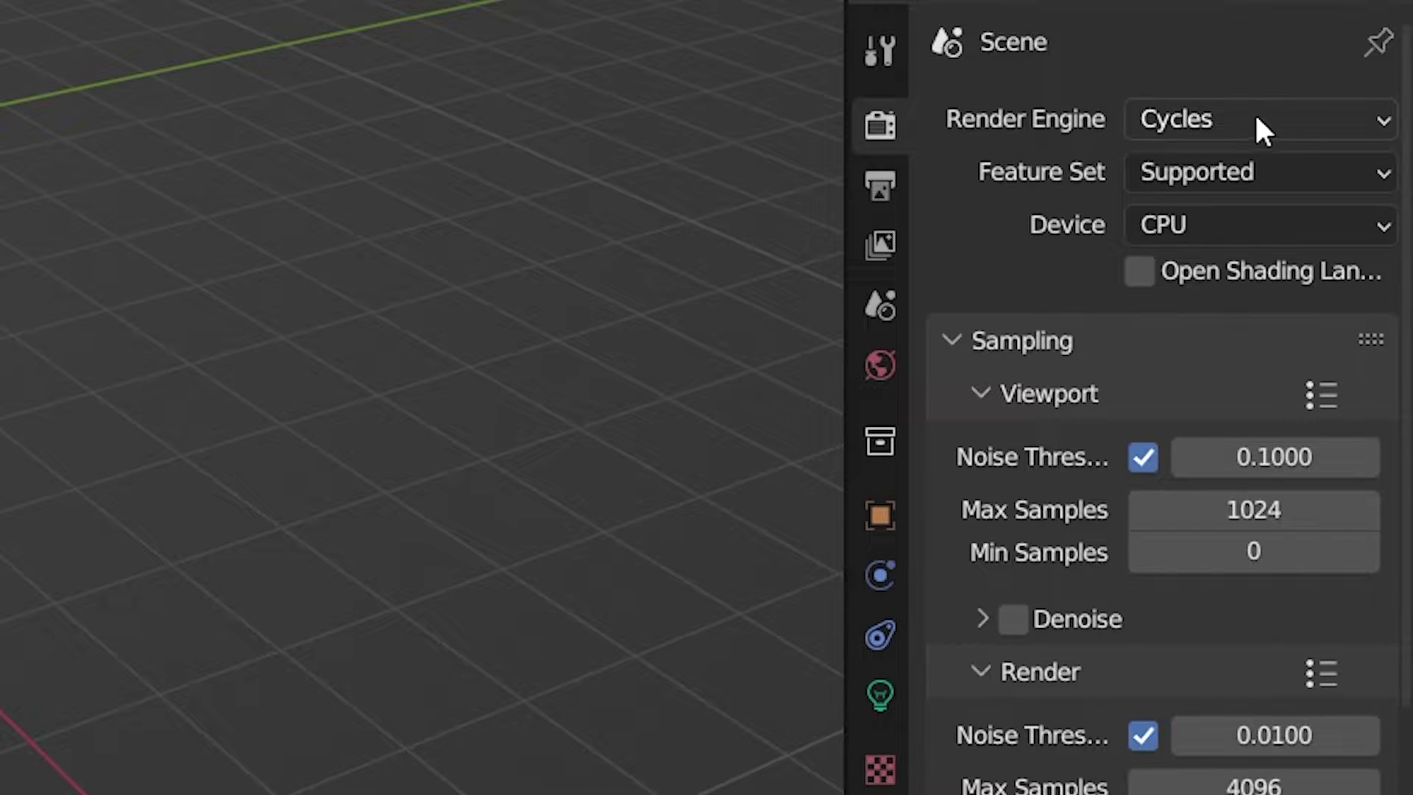
{"action": "left_click", "coordinate": [1258, 119]}
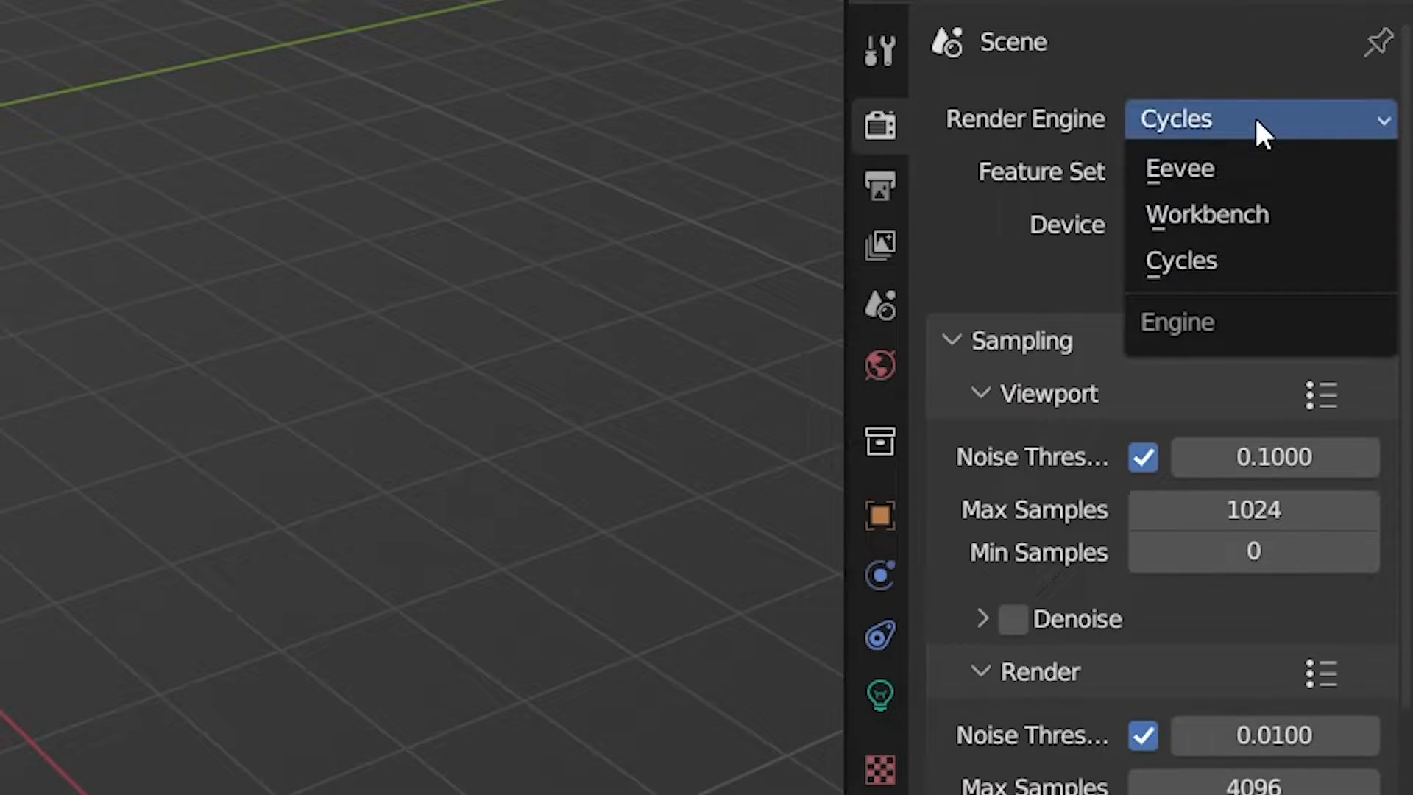
{"action": "left_click", "coordinate": [1219, 166]}
{"action": "left_click", "coordinate": [1211, 120]}
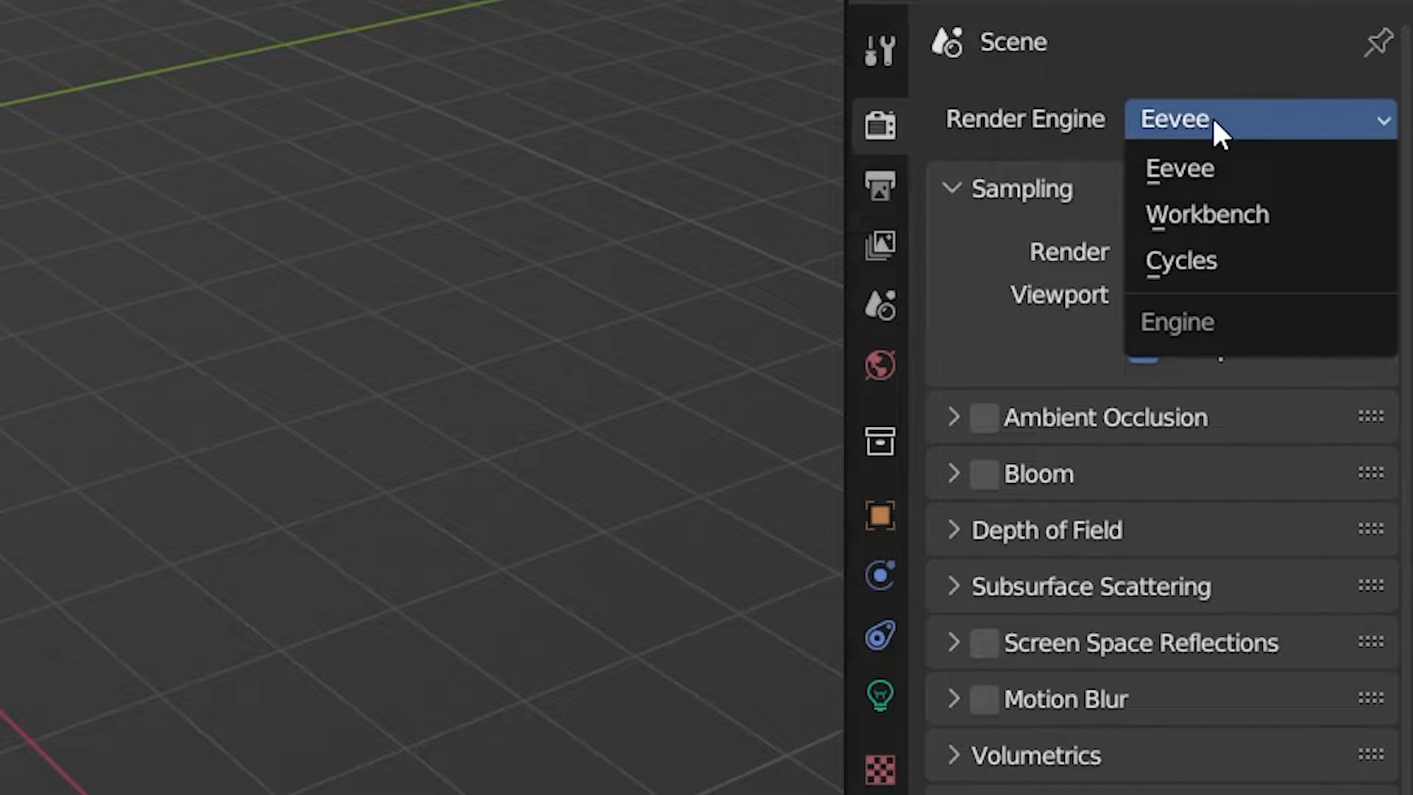
{"action": "left_click", "coordinate": [1181, 262]}
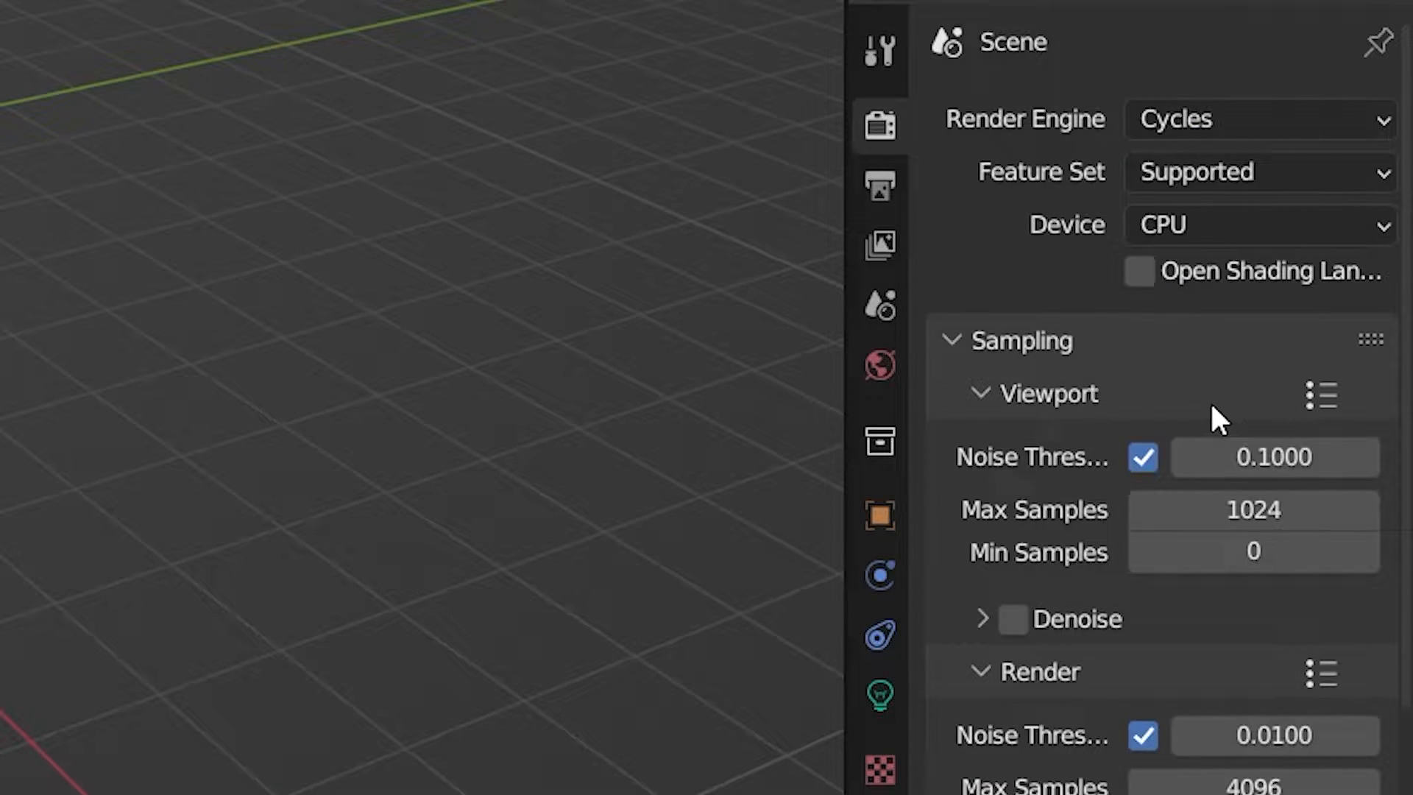
{"action": "left_click", "coordinate": [1225, 173]}
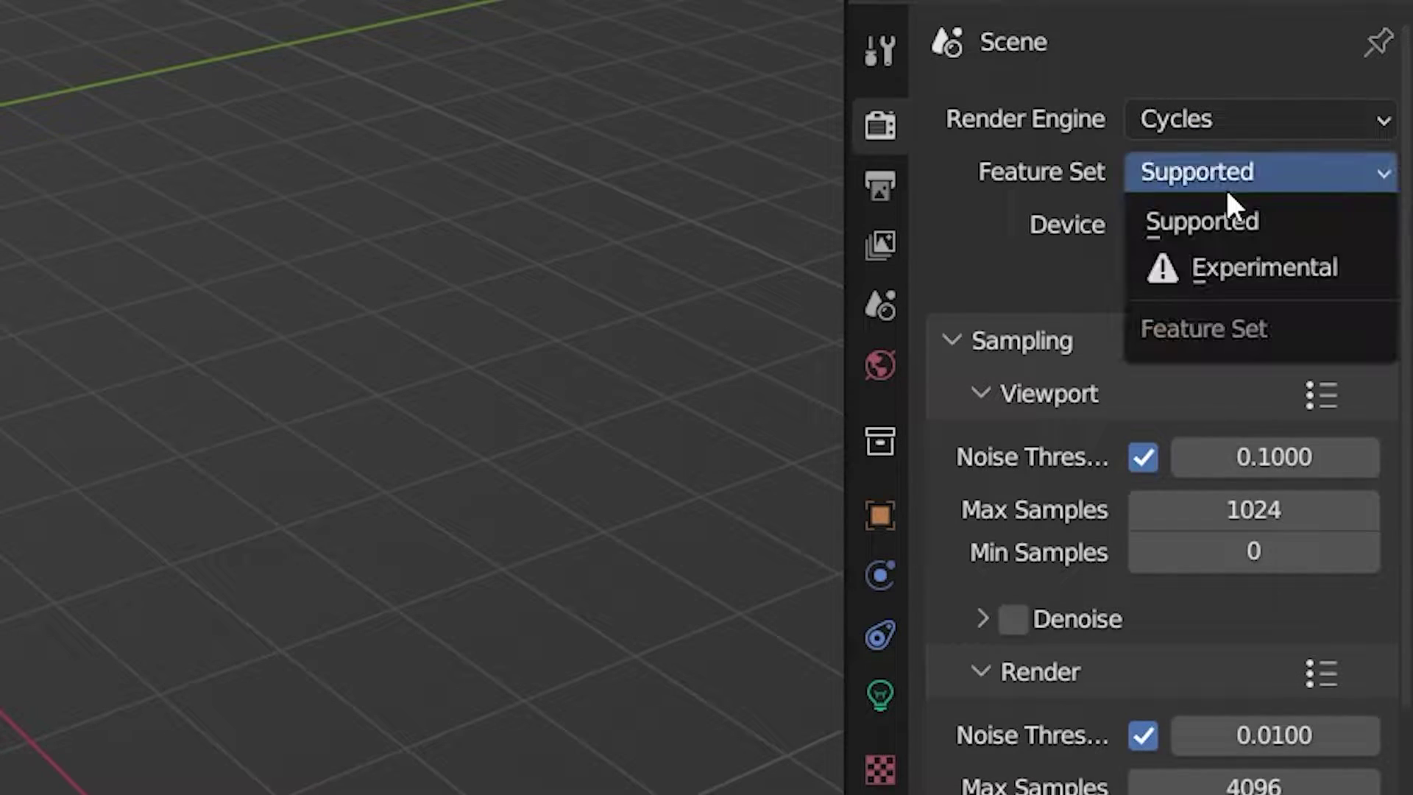
{"action": "left_click", "coordinate": [1211, 263]}
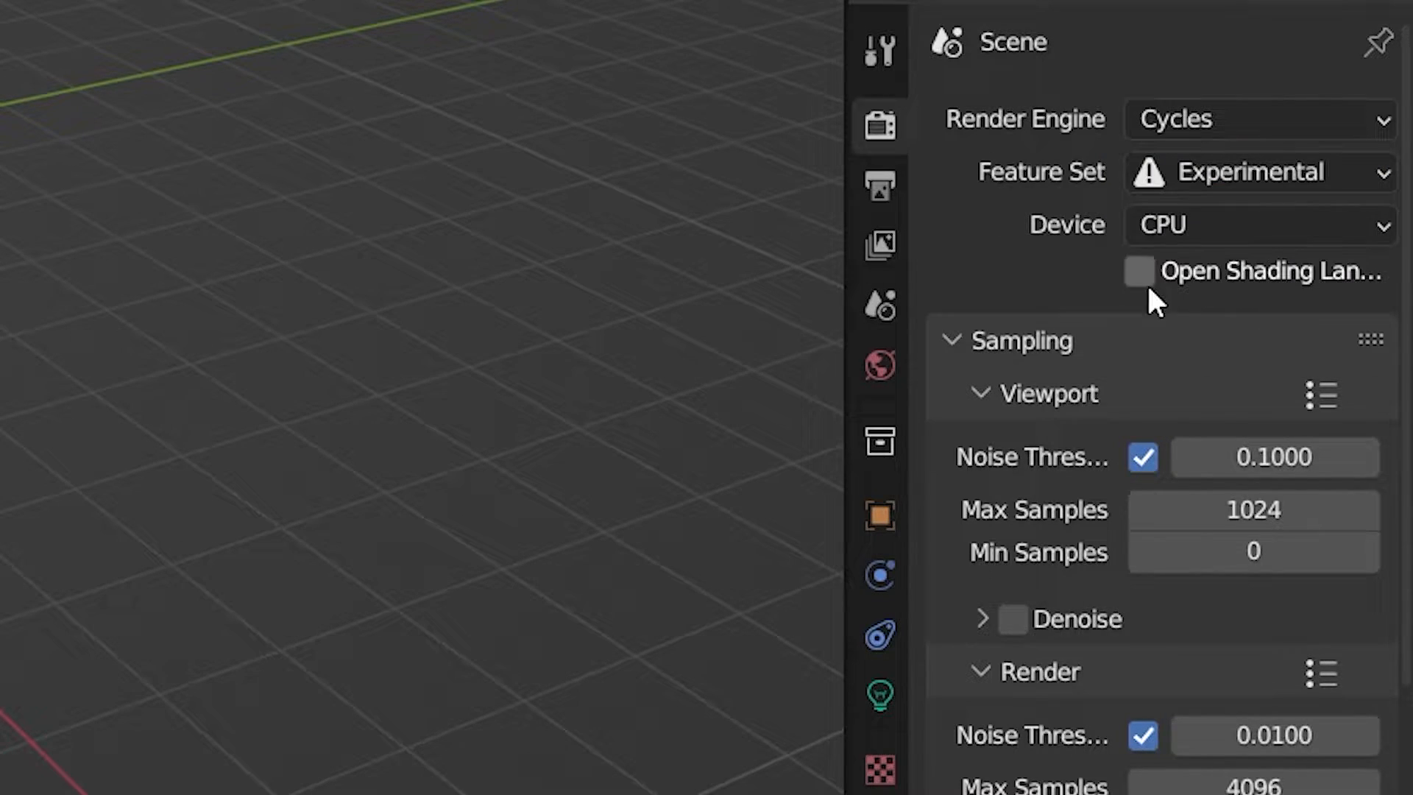
{"action": "left_click", "coordinate": [1161, 226]}
{"action": "left_click", "coordinate": [1165, 320]}
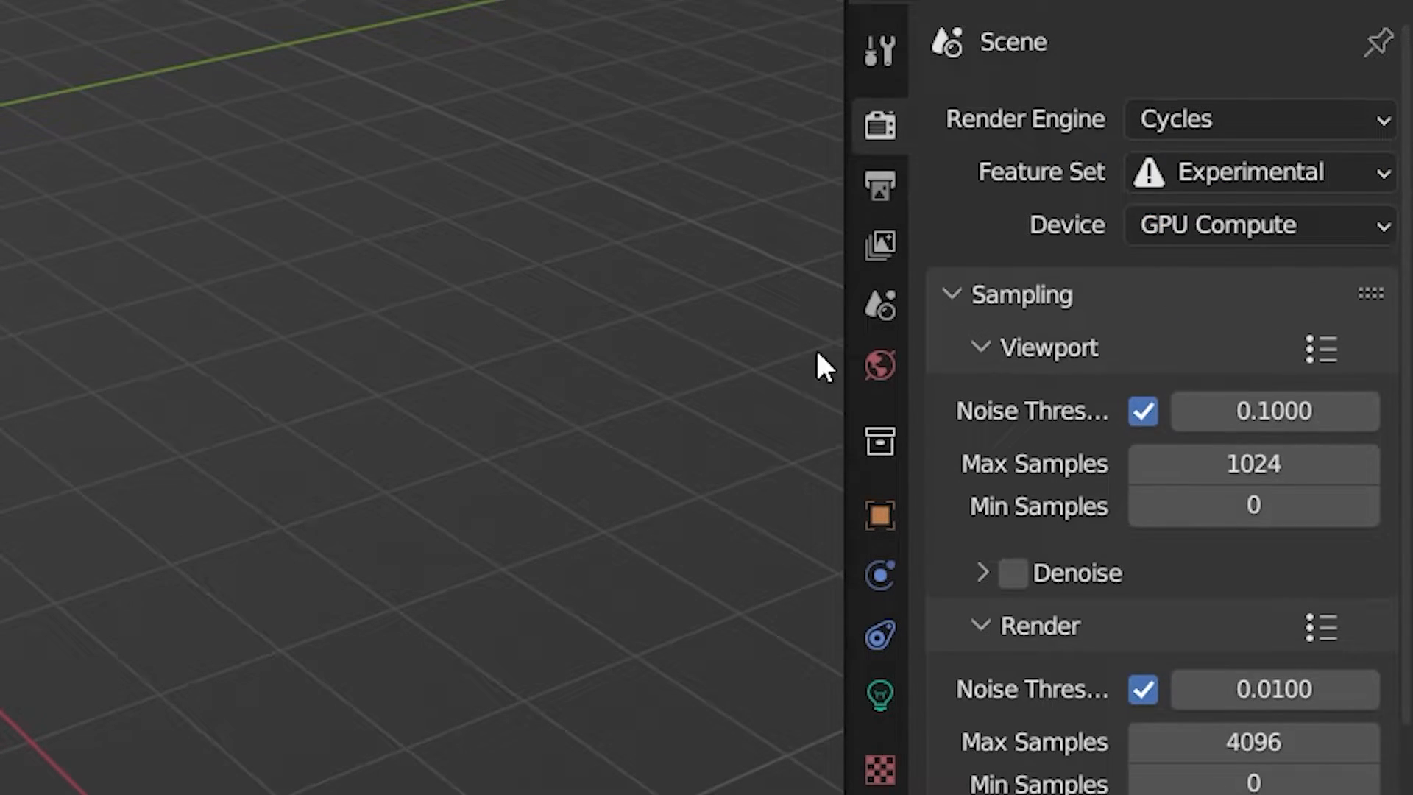
- Enable viewport denoising with 300 viewport max samples, then bring up Quixel Bridge for export
{"action": "left_click", "coordinate": [1012, 572]}
{"action": "double_click", "coordinate": [1215, 464]}
{"action": "type", "text": "300"}
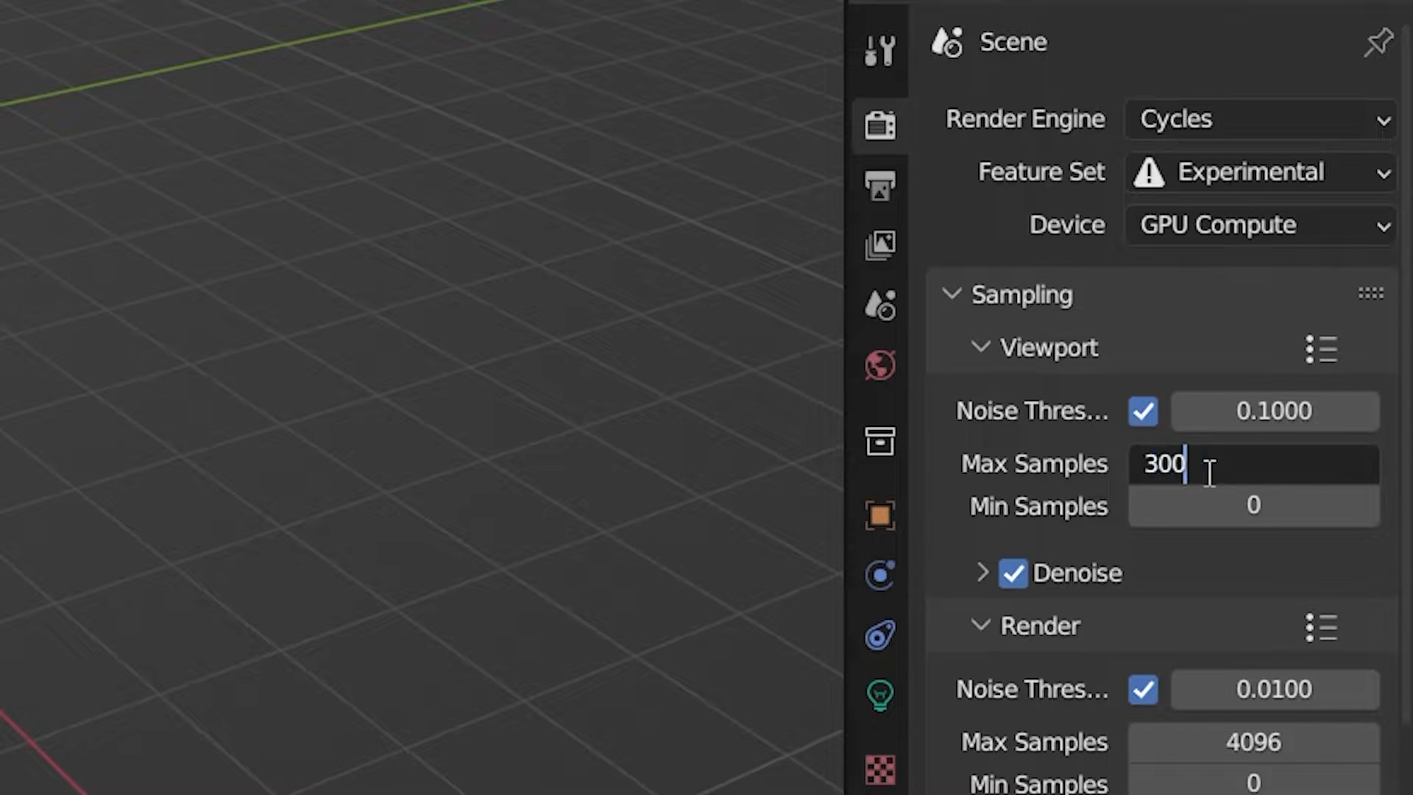
{"action": "key", "text": "Return"}
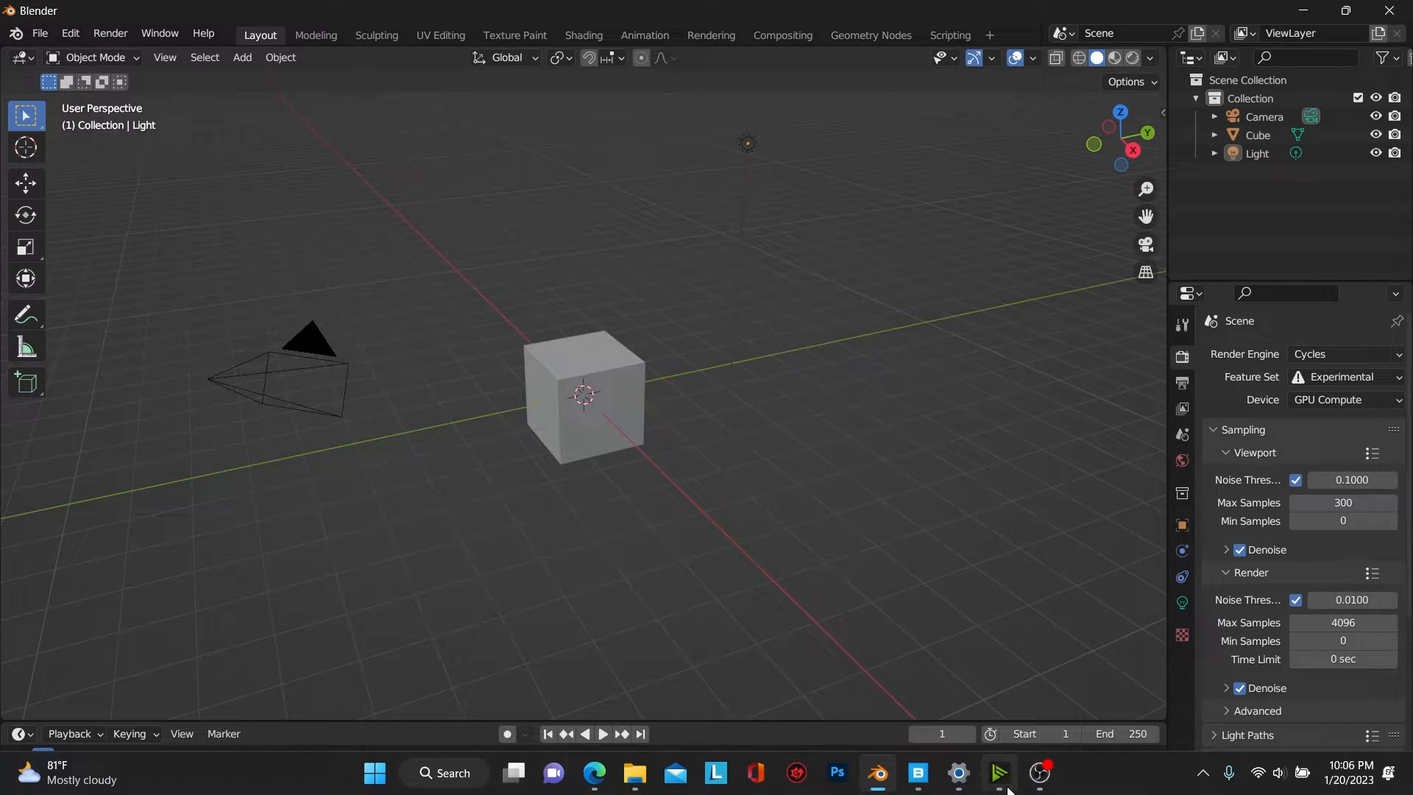
{"action": "left_click", "coordinate": [998, 772]}
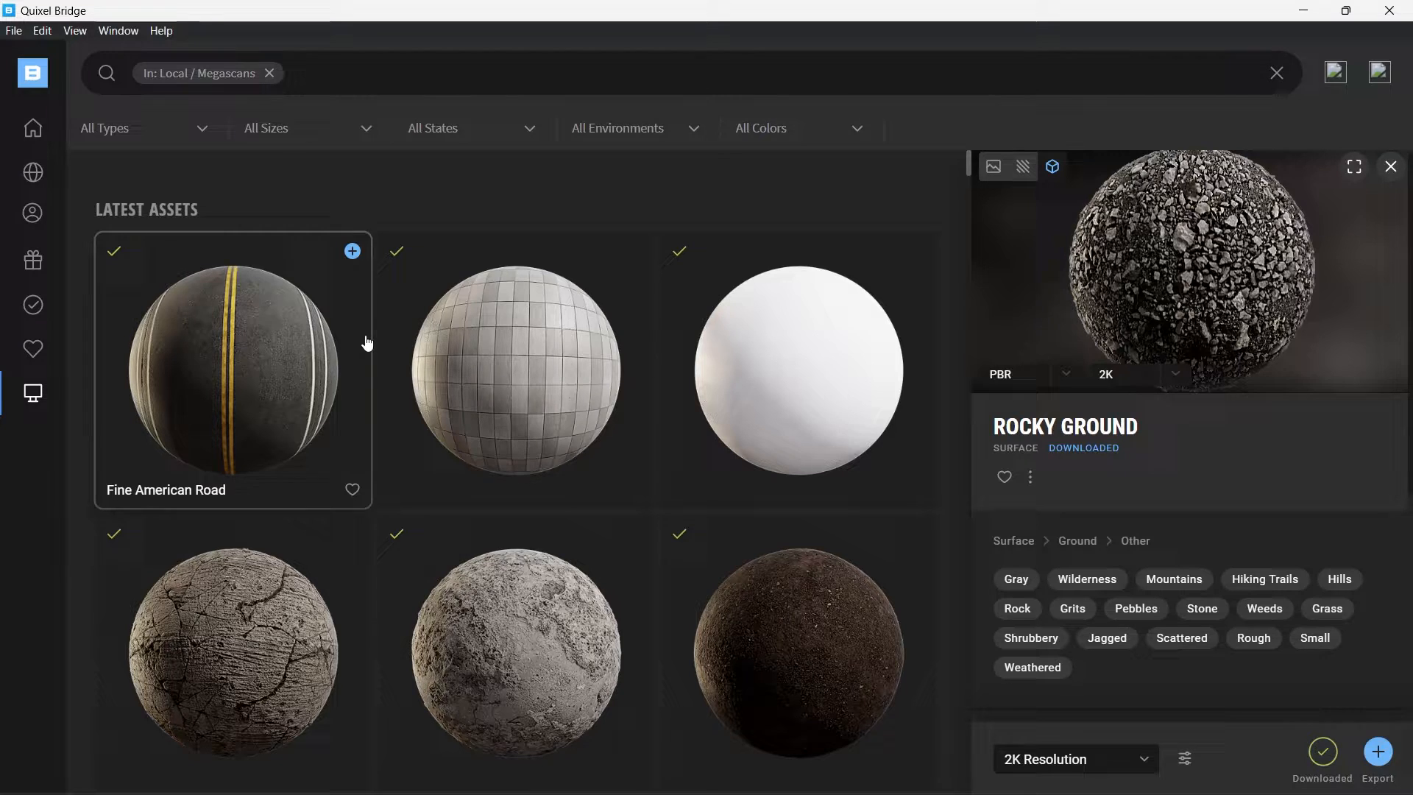
{"action": "scroll", "coordinate": [479, 373], "scroll_direction": "down", "scroll_amount": 3}
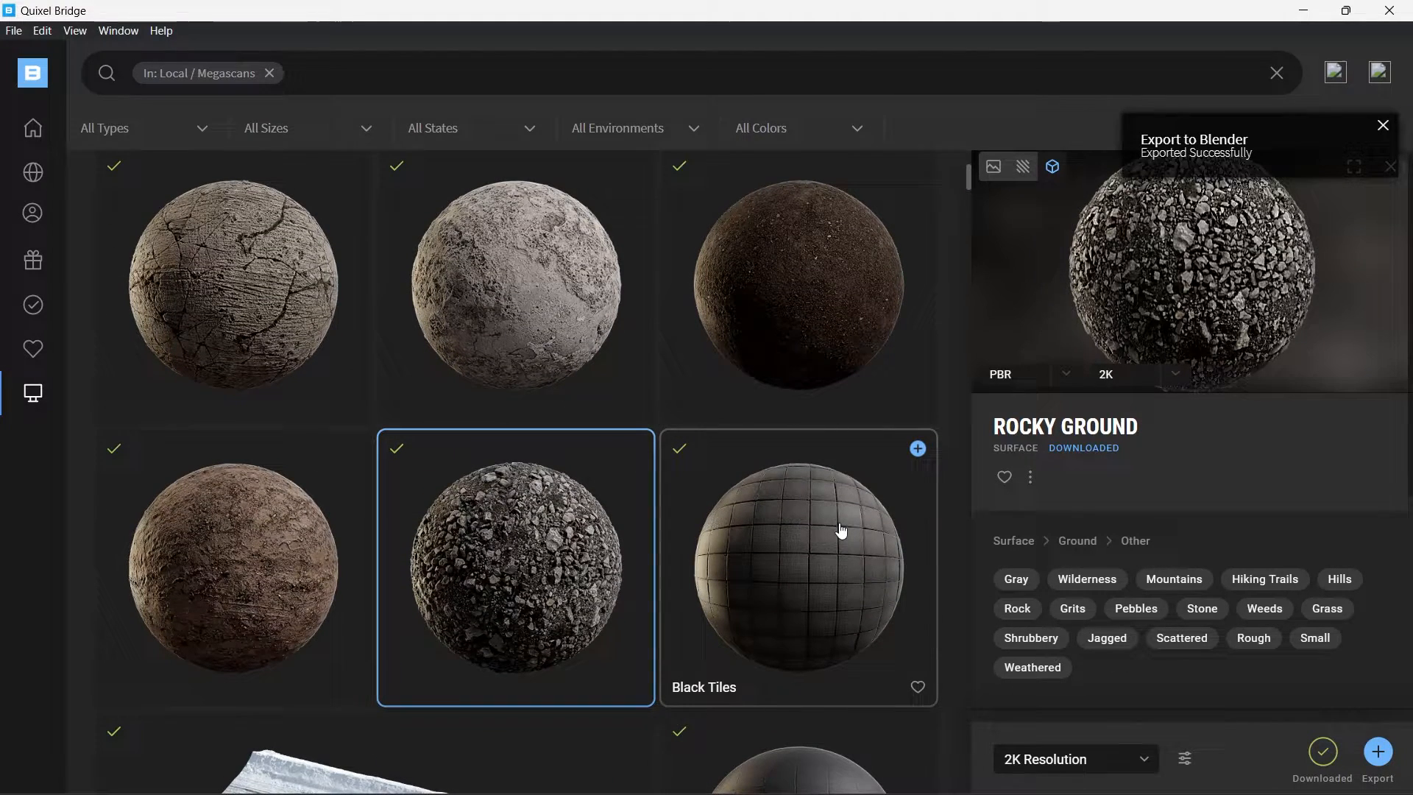
- Back in Blender, replace the default cube with an enlarged plane
{"action": "left_click", "coordinate": [1309, 9]}
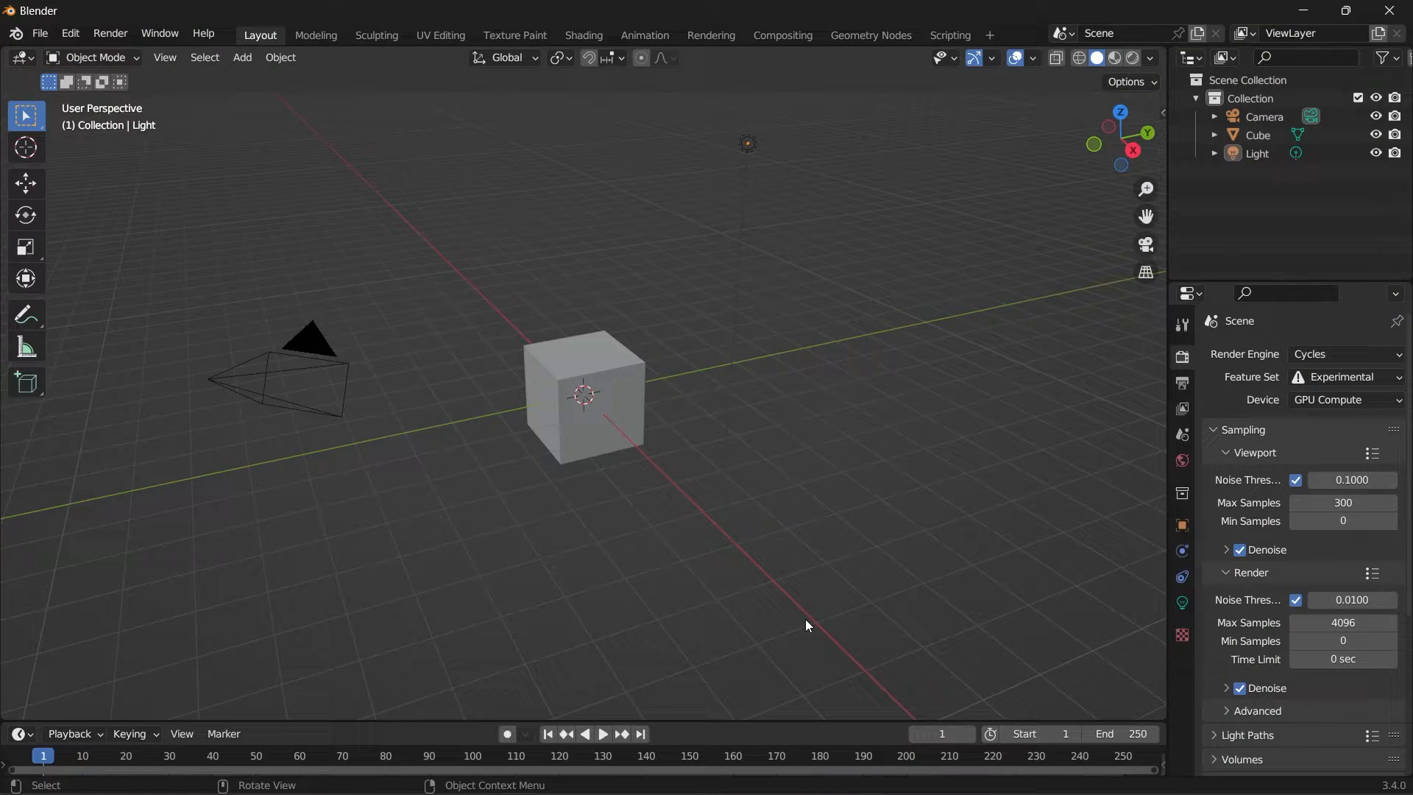
{"action": "left_click", "coordinate": [618, 409]}
{"action": "key", "text": "x"}
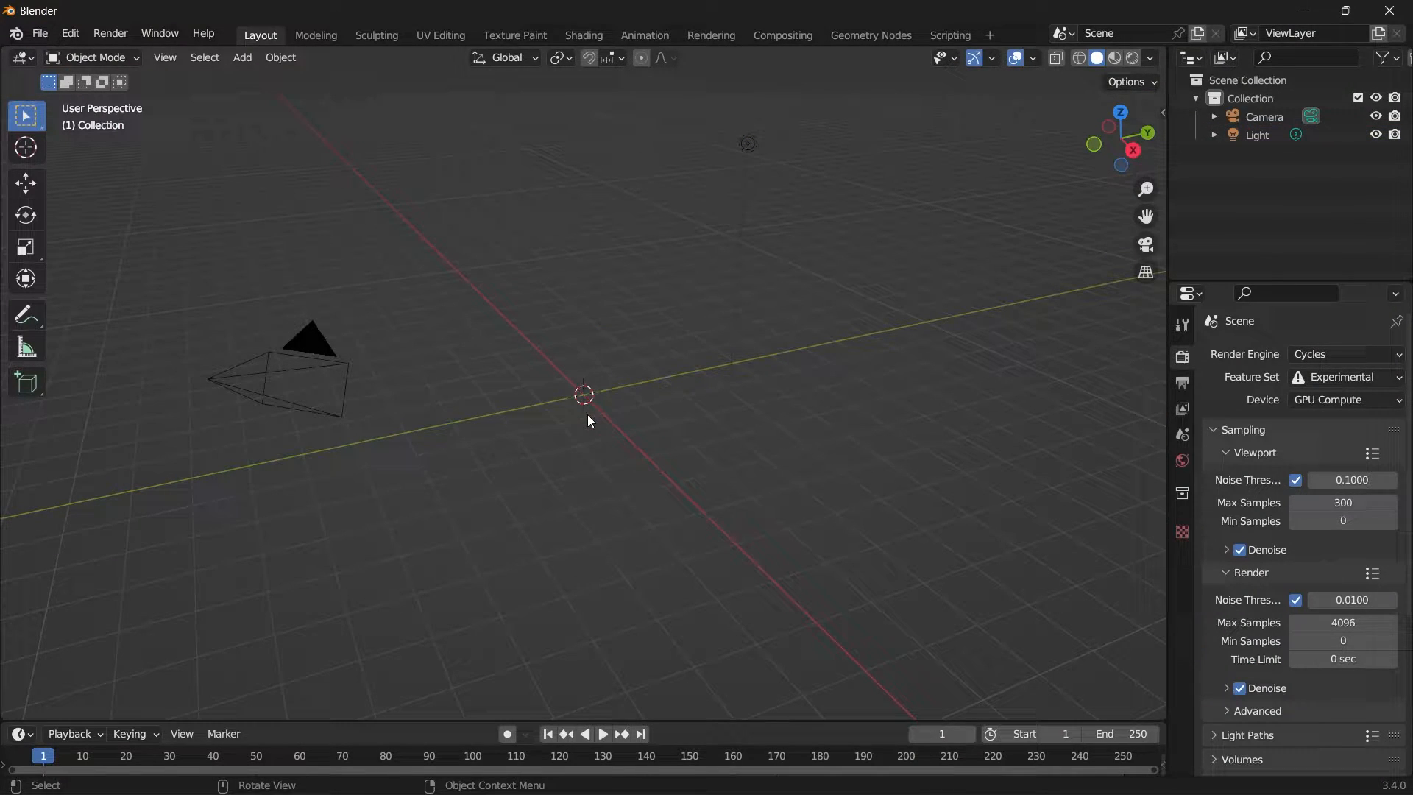
{"action": "key", "text": "shift+a"}
{"action": "left_click", "coordinate": [673, 421]}
{"action": "key", "text": "s"}
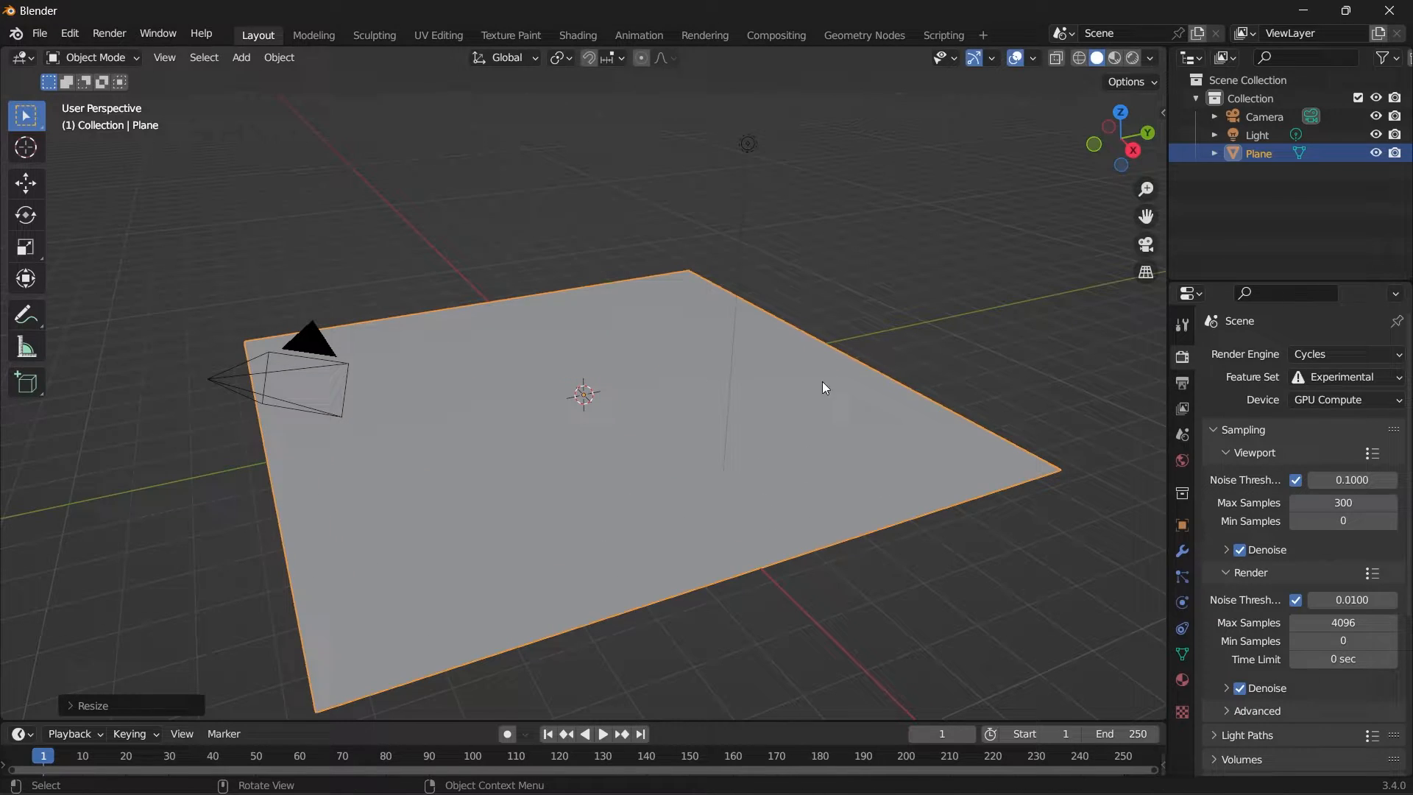
- Subdivide the plane's mesh with 100 cuts in Edit Mode
{"action": "key", "text": "Tab"}
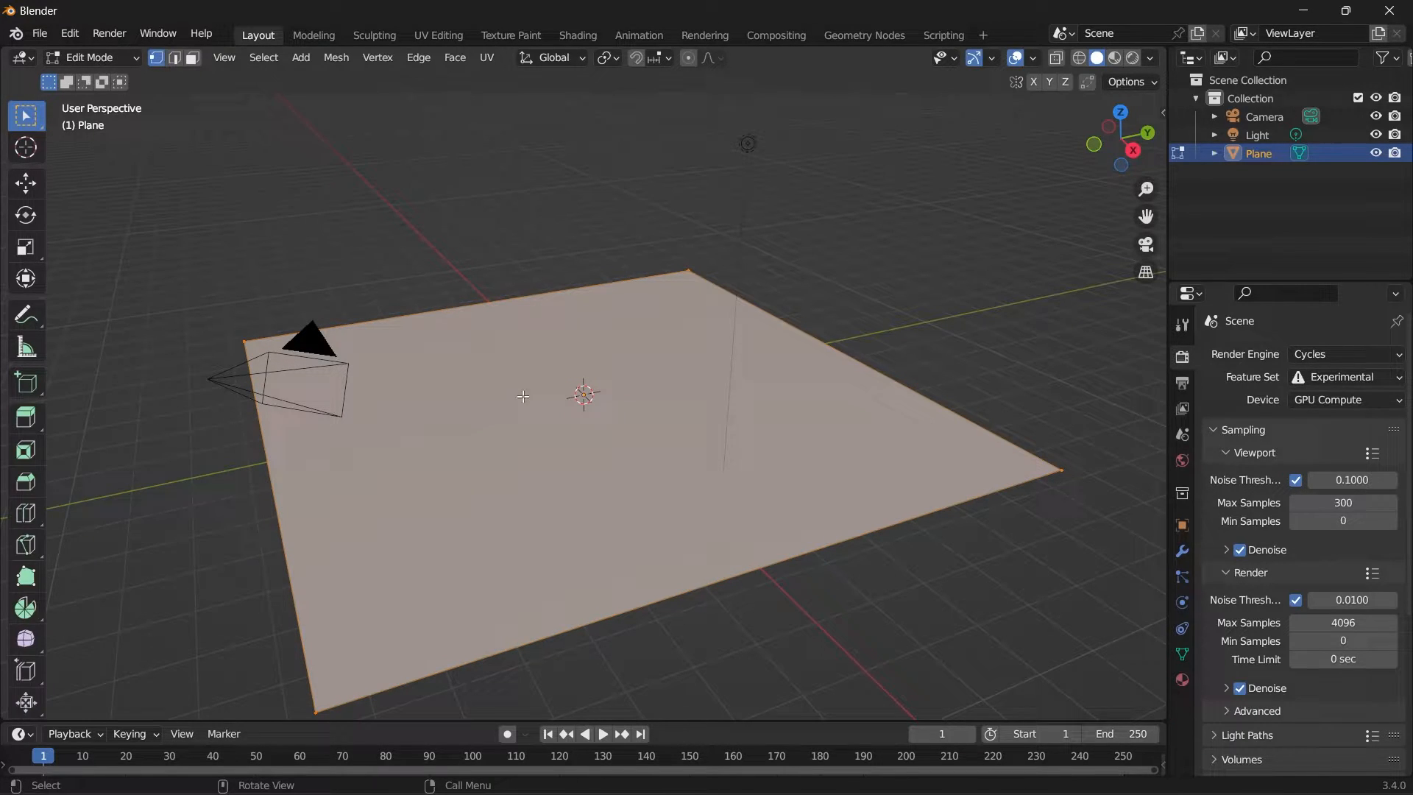
{"action": "right_click", "coordinate": [383, 392]}
{"action": "left_click", "coordinate": [321, 382]}
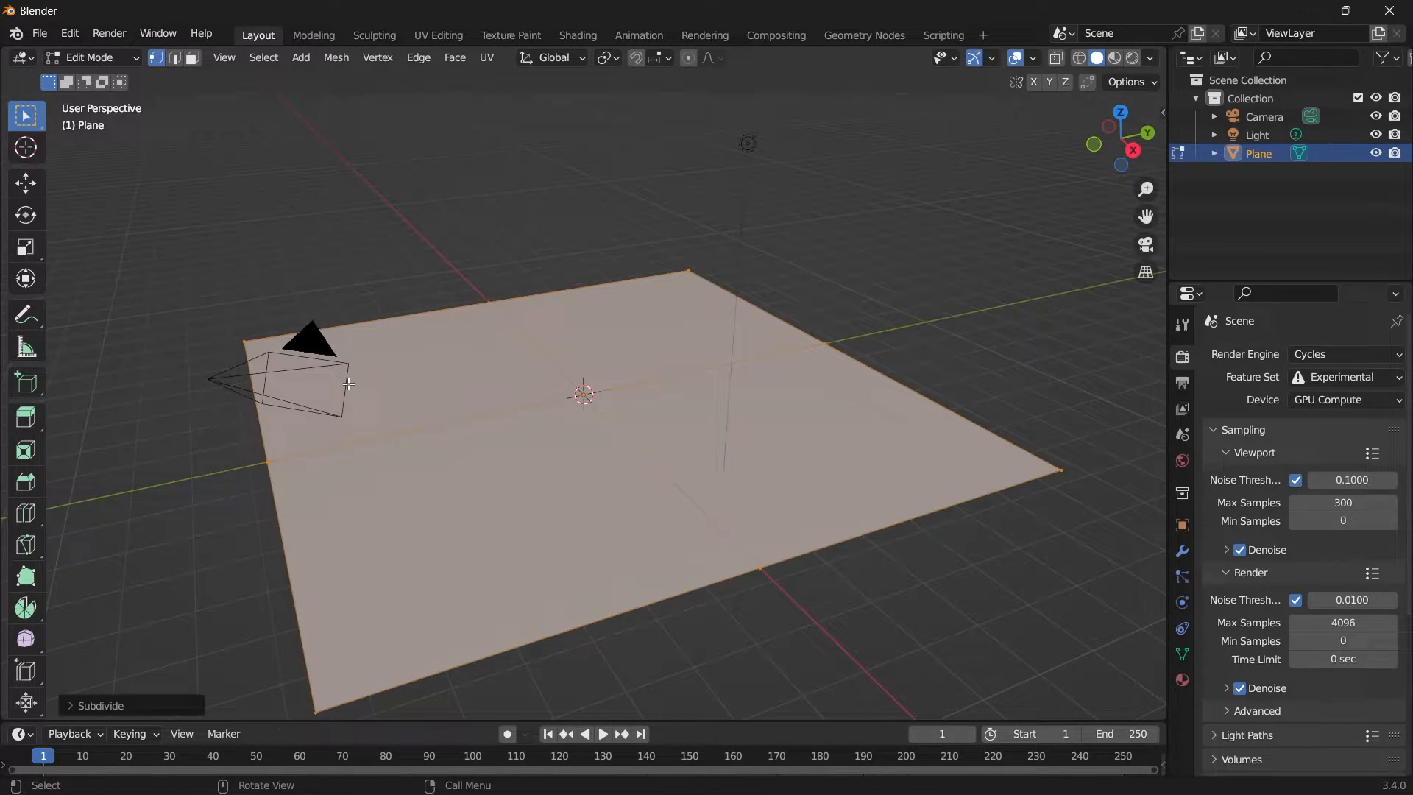
{"action": "left_click", "coordinate": [101, 705]}
{"action": "double_click", "coordinate": [245, 578]}
{"action": "type", "text": "10"}
{"action": "type", "text": "0"}
{"action": "key", "text": "Return"}
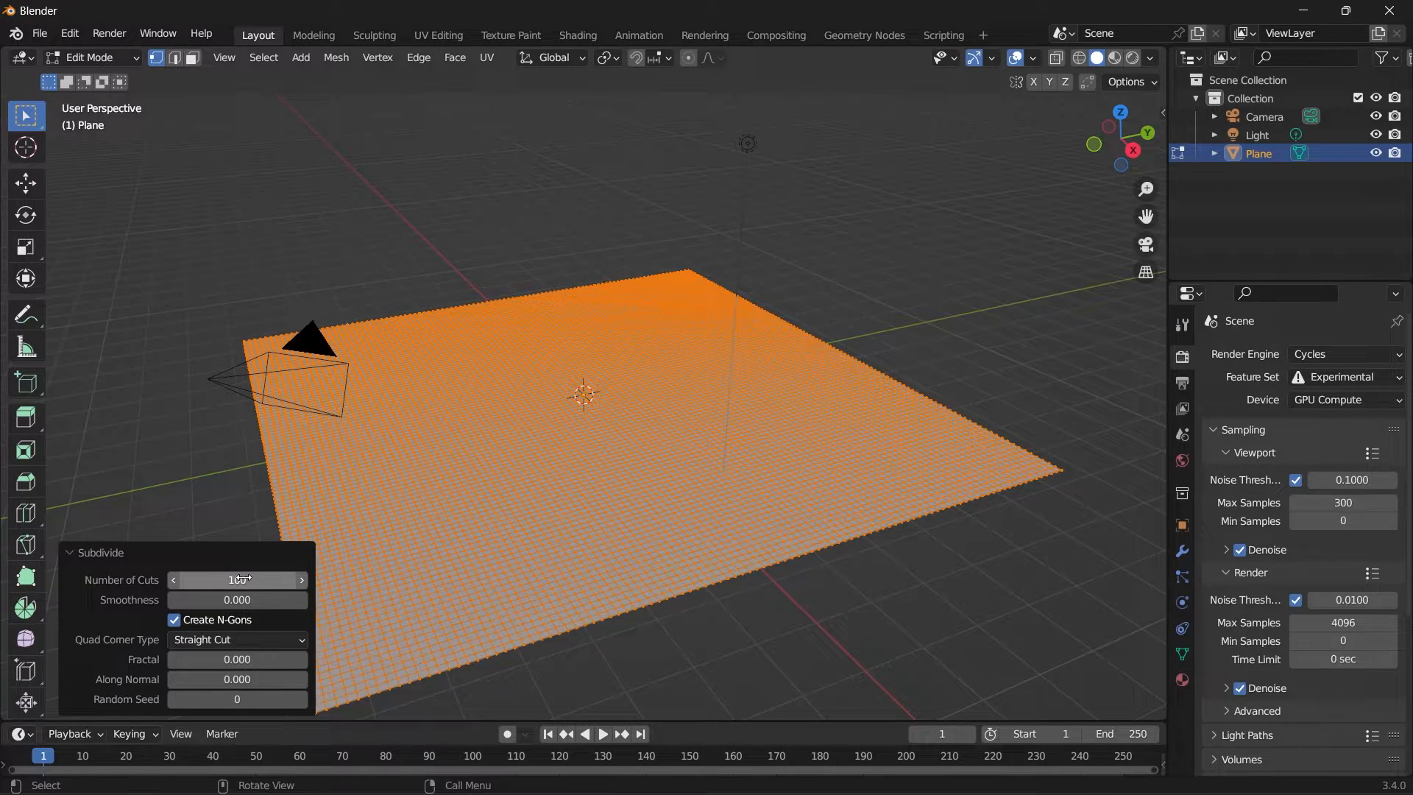
{"action": "left_click", "coordinate": [384, 277]}
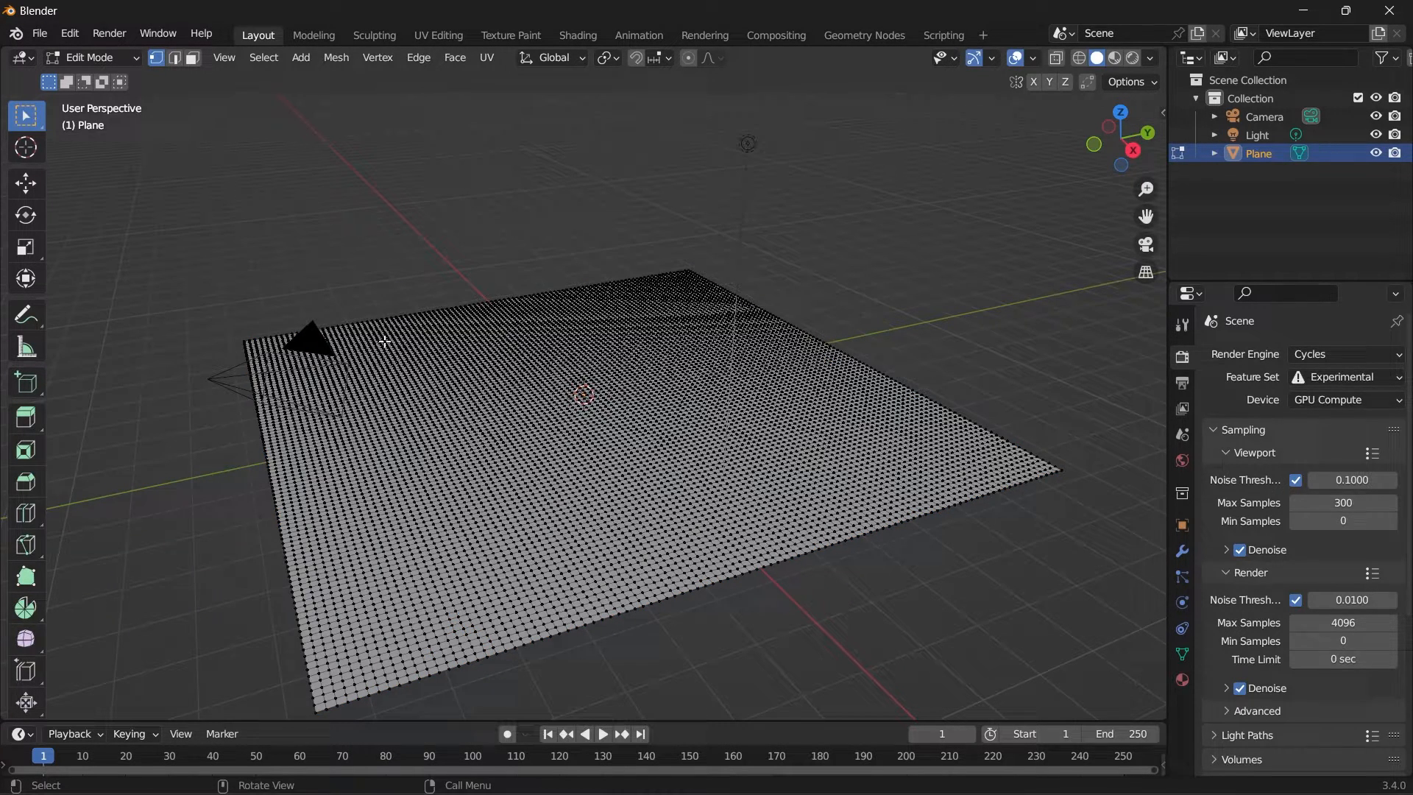
- Assign the Rocky_Ground material to the plane in Object Mode
{"action": "key", "text": "Tab"}
{"action": "left_click", "coordinate": [1183, 680]}
{"action": "left_click", "coordinate": [1218, 431]}
{"action": "left_click", "coordinate": [1080, 477]}
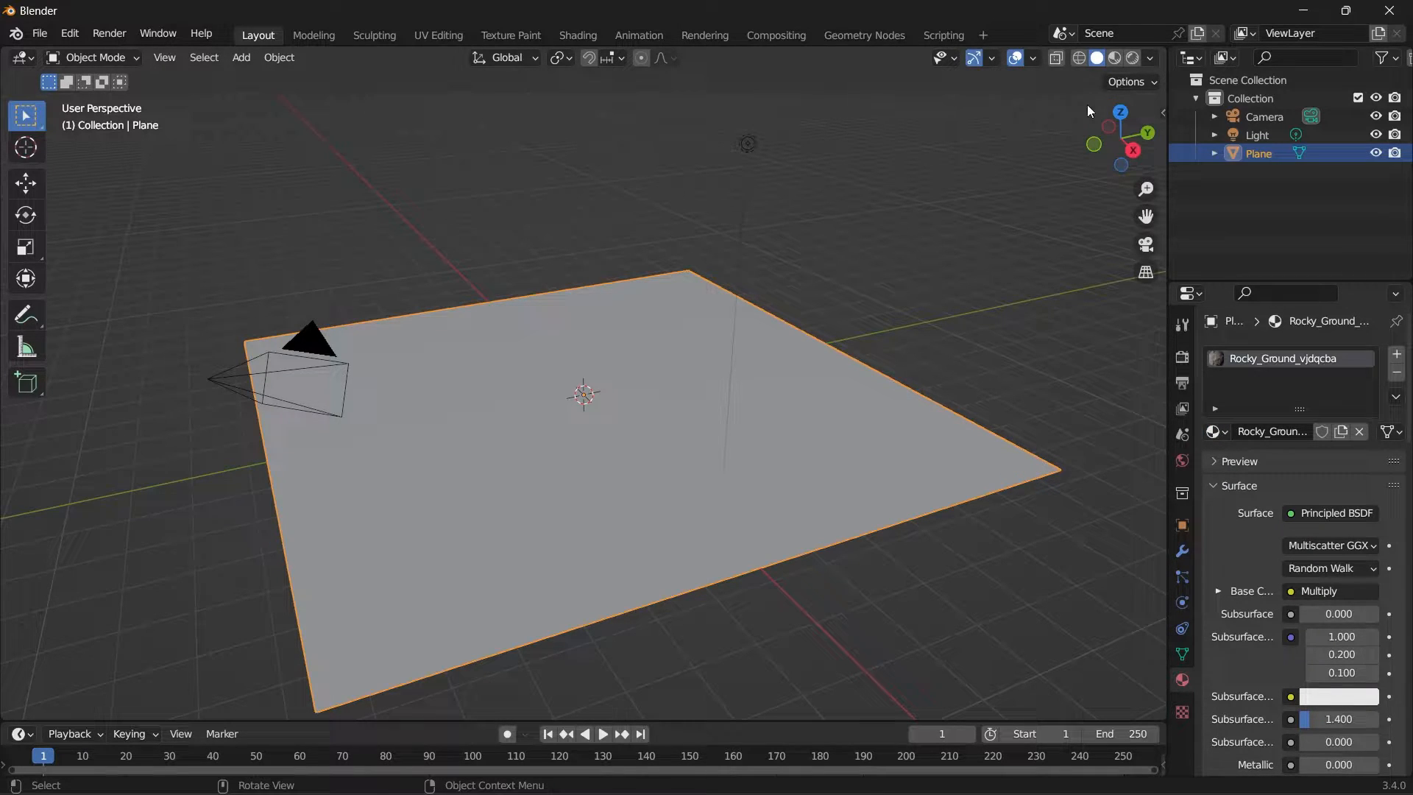
- Inspect the plane in Cycles rendered view from low angles, then settle on Material Preview shading
{"action": "left_click", "coordinate": [1115, 58]}
{"action": "left_click", "coordinate": [1131, 58]}
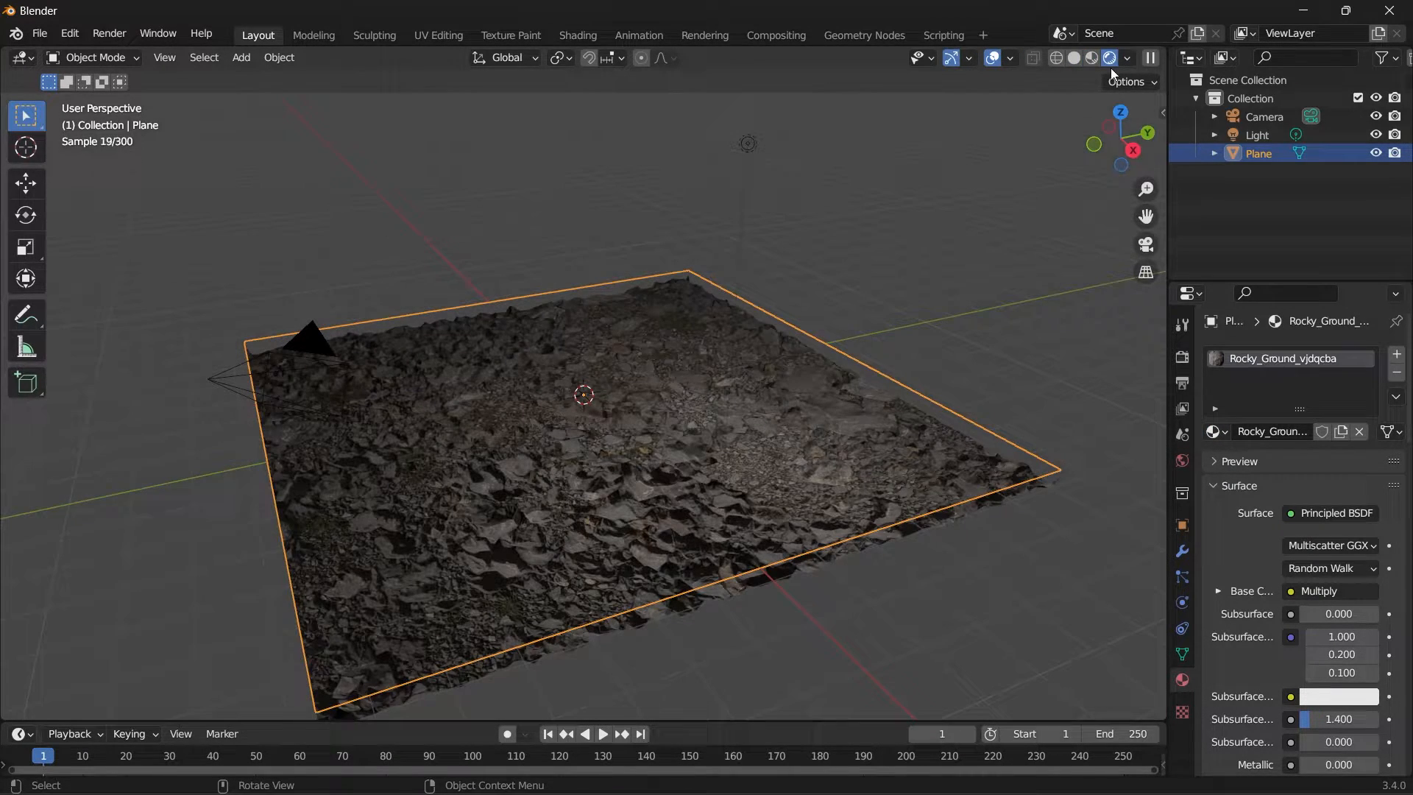
{"action": "mouse_move", "coordinate": [773, 222]}
{"action": "middle_mouse_down"}
{"action": "mouse_move", "coordinate": [803, 325]}
{"action": "mouse_move", "coordinate": [803, 222]}
{"action": "mouse_move", "coordinate": [773, 167]}
{"action": "middle_mouse_up"}
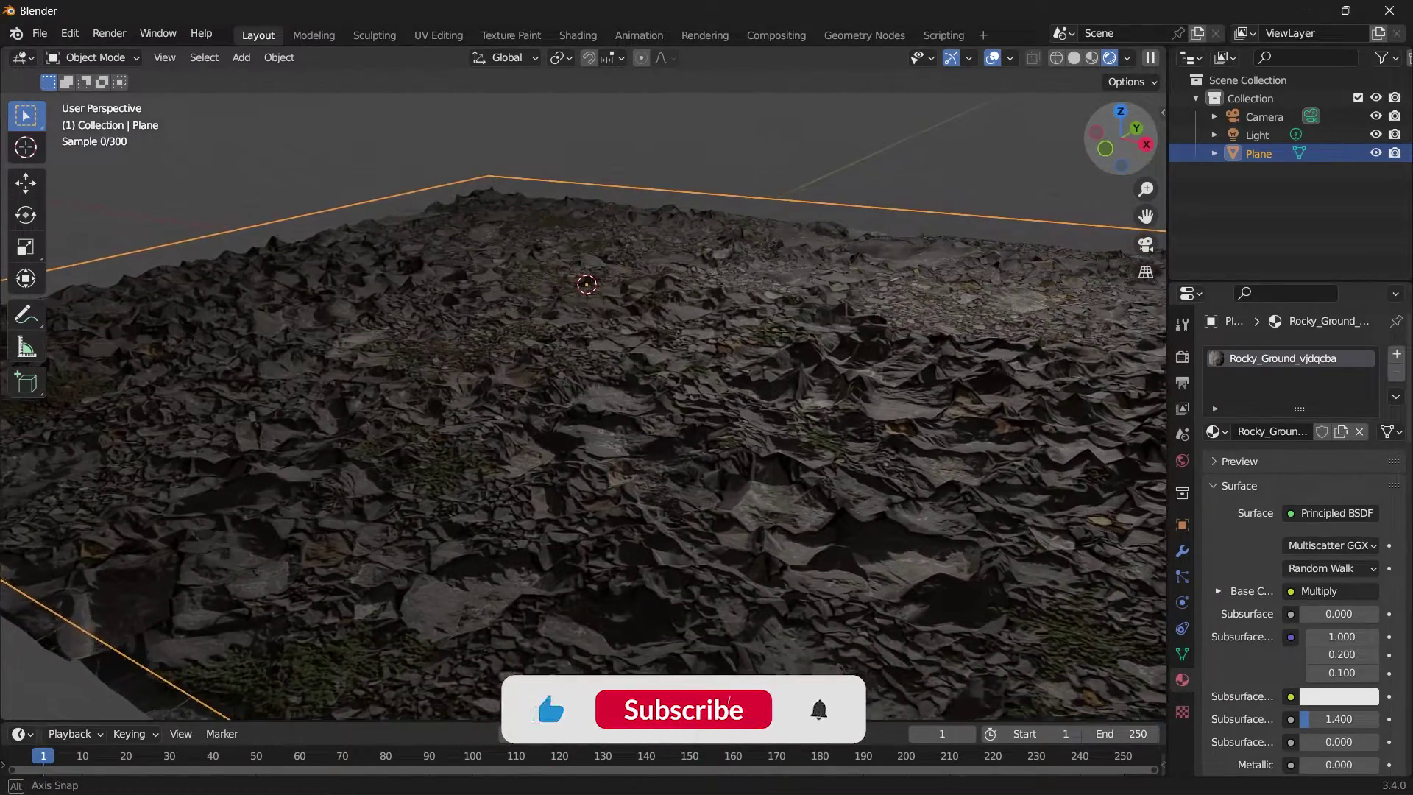
{"action": "mouse_move", "coordinate": [1104, 177]}
{"action": "middle_mouse_down"}
{"action": "mouse_move", "coordinate": [1109, 162]}
{"action": "mouse_move", "coordinate": [1115, 222]}
{"action": "middle_mouse_up"}
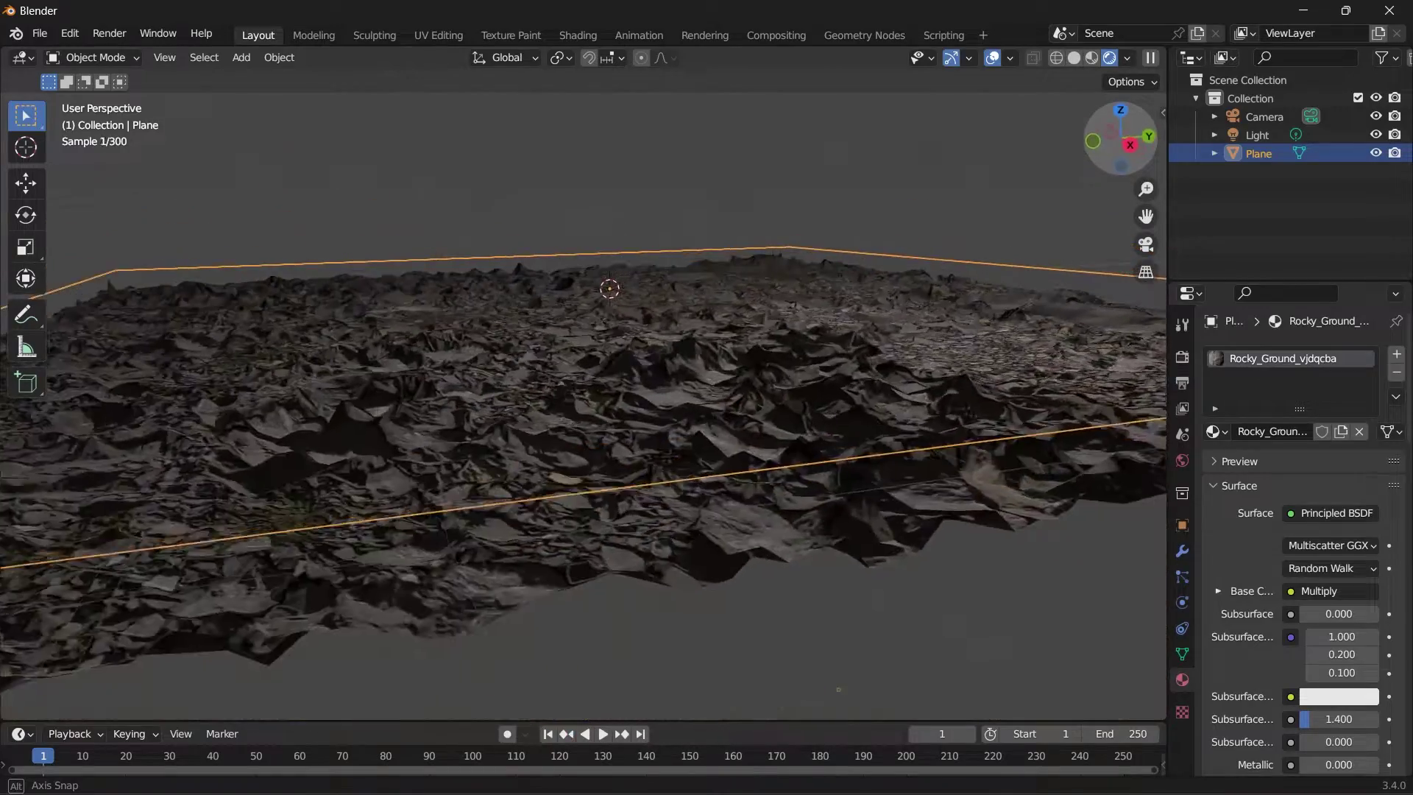
{"action": "mouse_move", "coordinate": [773, 331]}
{"action": "middle_mouse_down"}
{"action": "mouse_move", "coordinate": [774, 376]}
{"action": "mouse_move", "coordinate": [773, 220]}
{"action": "middle_mouse_up"}
{"action": "middle_click_drag", "start_coordinate": [786, 420], "coordinate": [786, 385]}
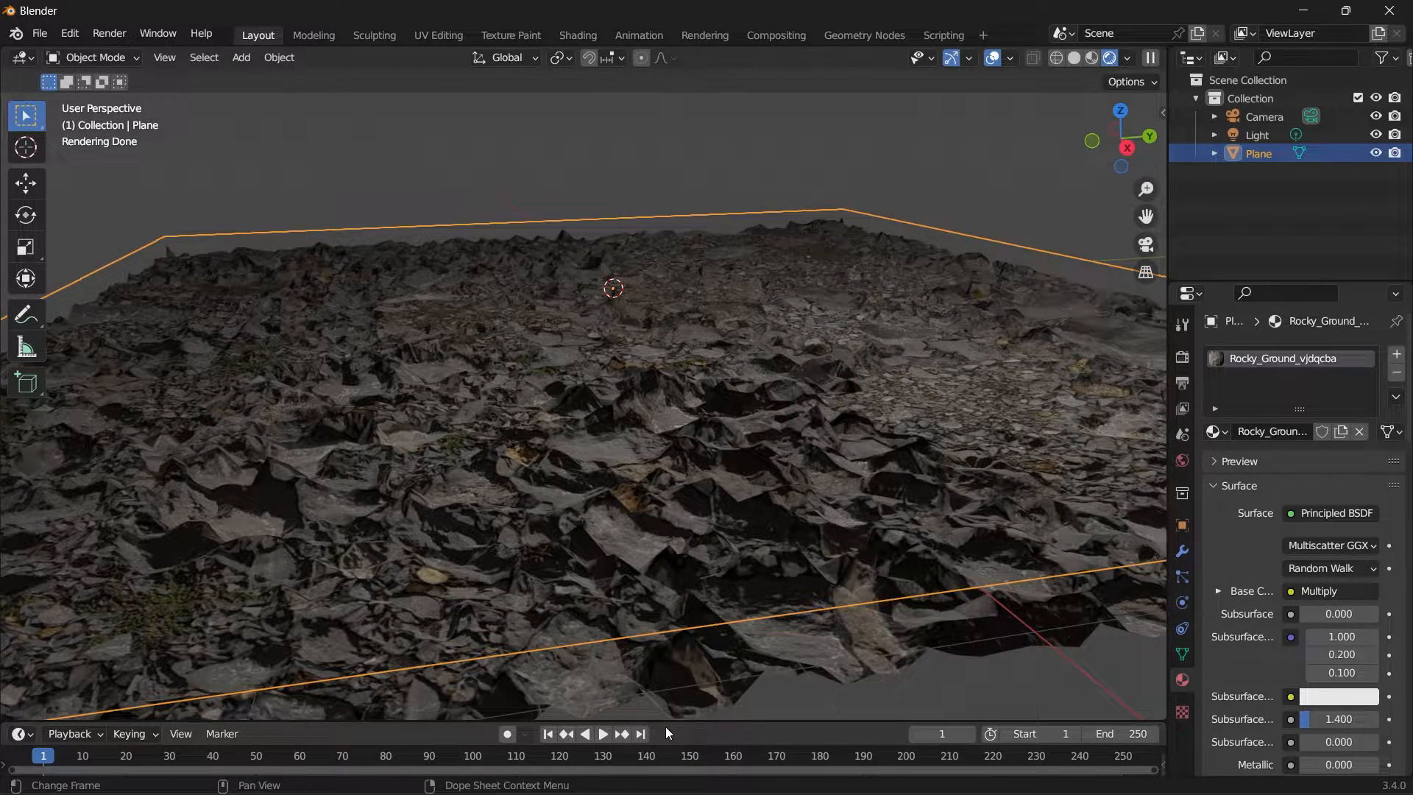
{"action": "left_click", "coordinate": [1089, 59]}
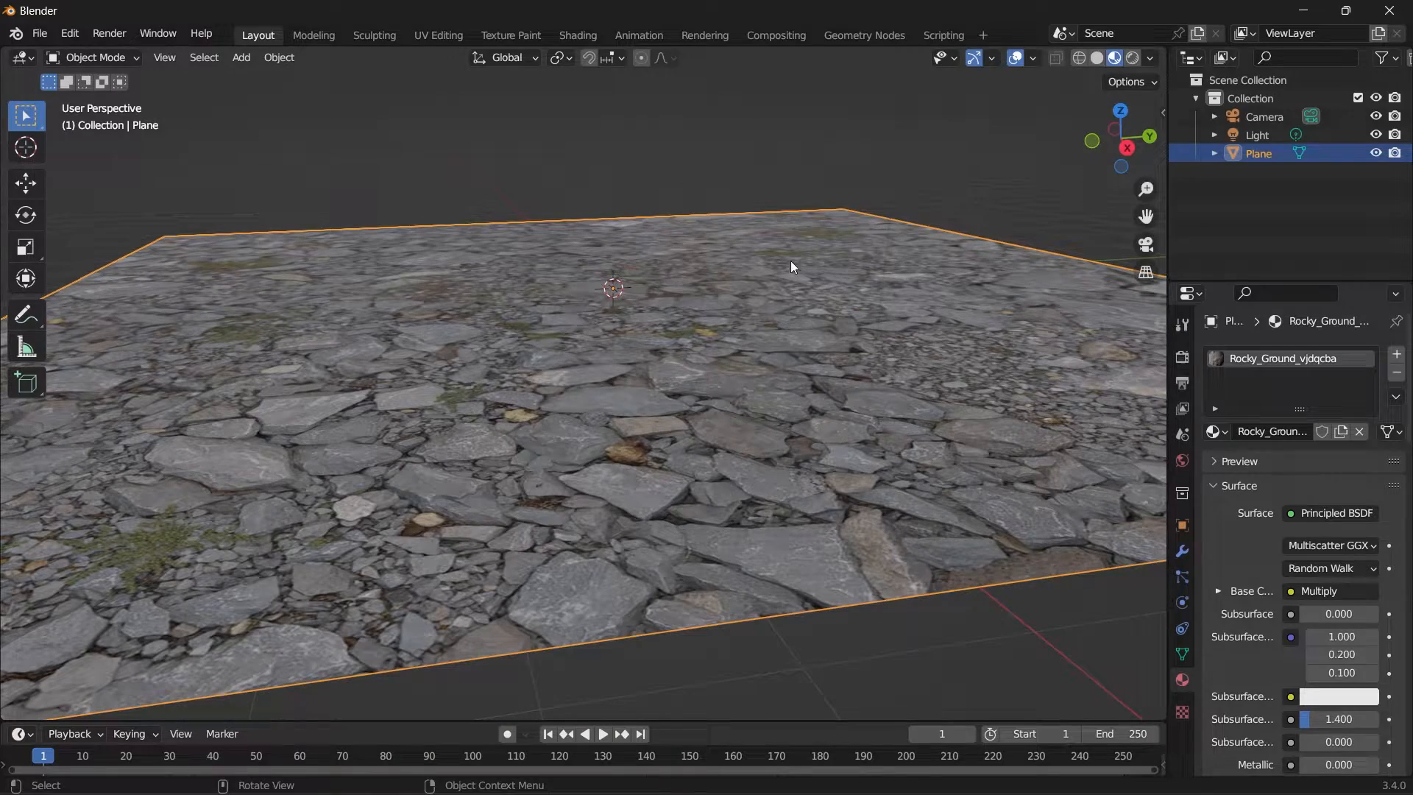
- Subdivide the whole plane again with 2 cuts per edge and return to Object Mode
{"action": "left_click", "coordinate": [96, 57]}
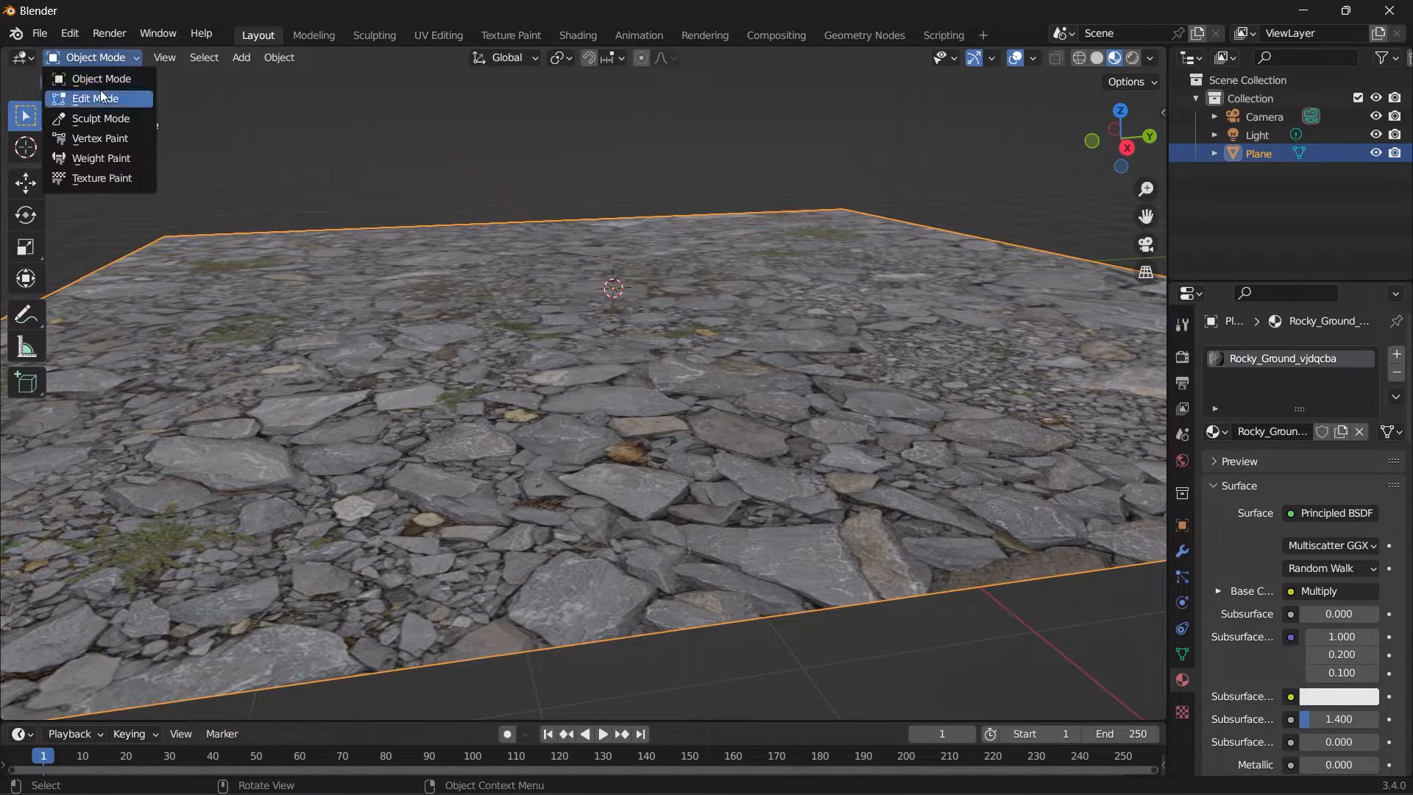
{"action": "left_click", "coordinate": [91, 73]}
{"action": "key", "text": "a"}
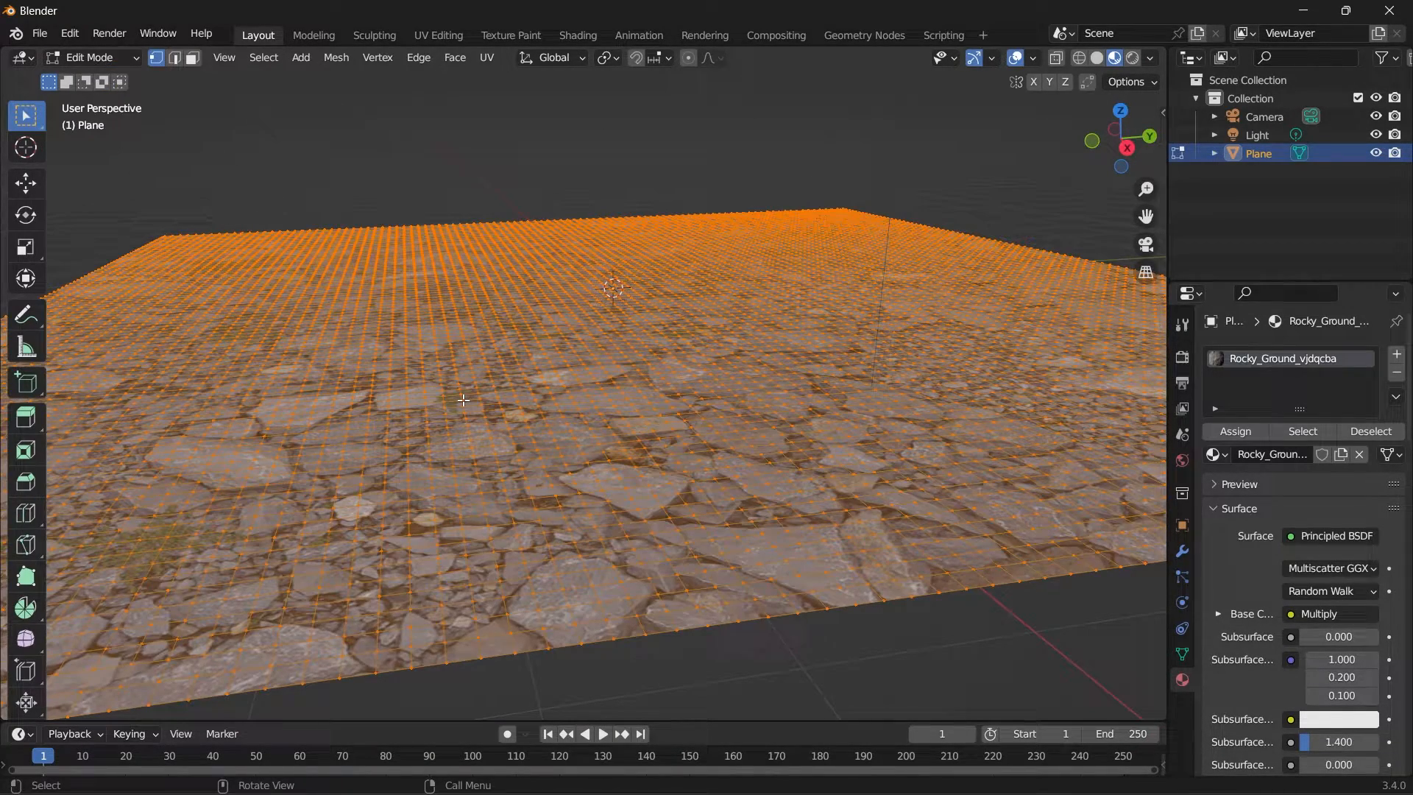
{"action": "right_click", "coordinate": [463, 400]}
{"action": "left_click", "coordinate": [407, 388]}
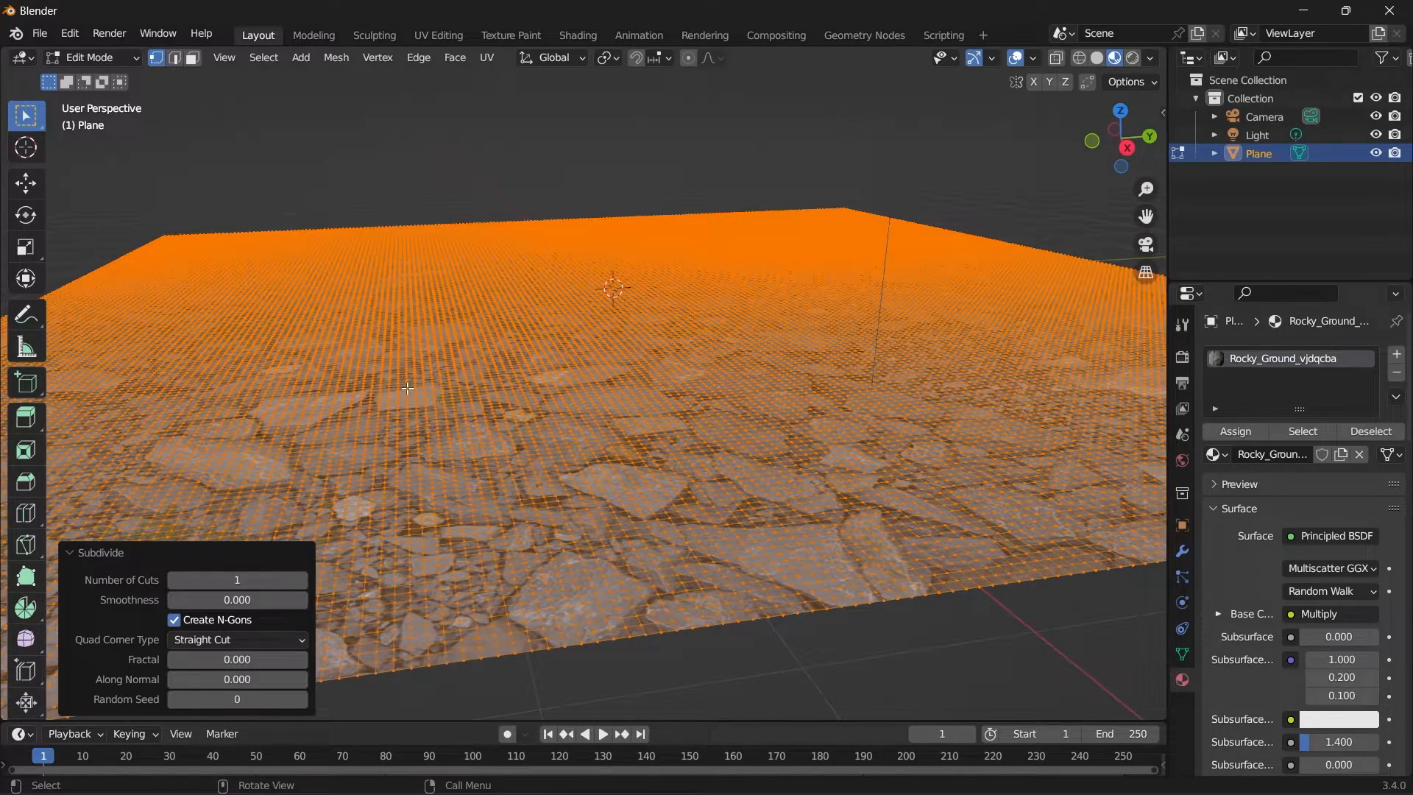
{"action": "double_click", "coordinate": [236, 579]}
{"action": "type", "text": "2"}
{"action": "key", "text": "Return"}
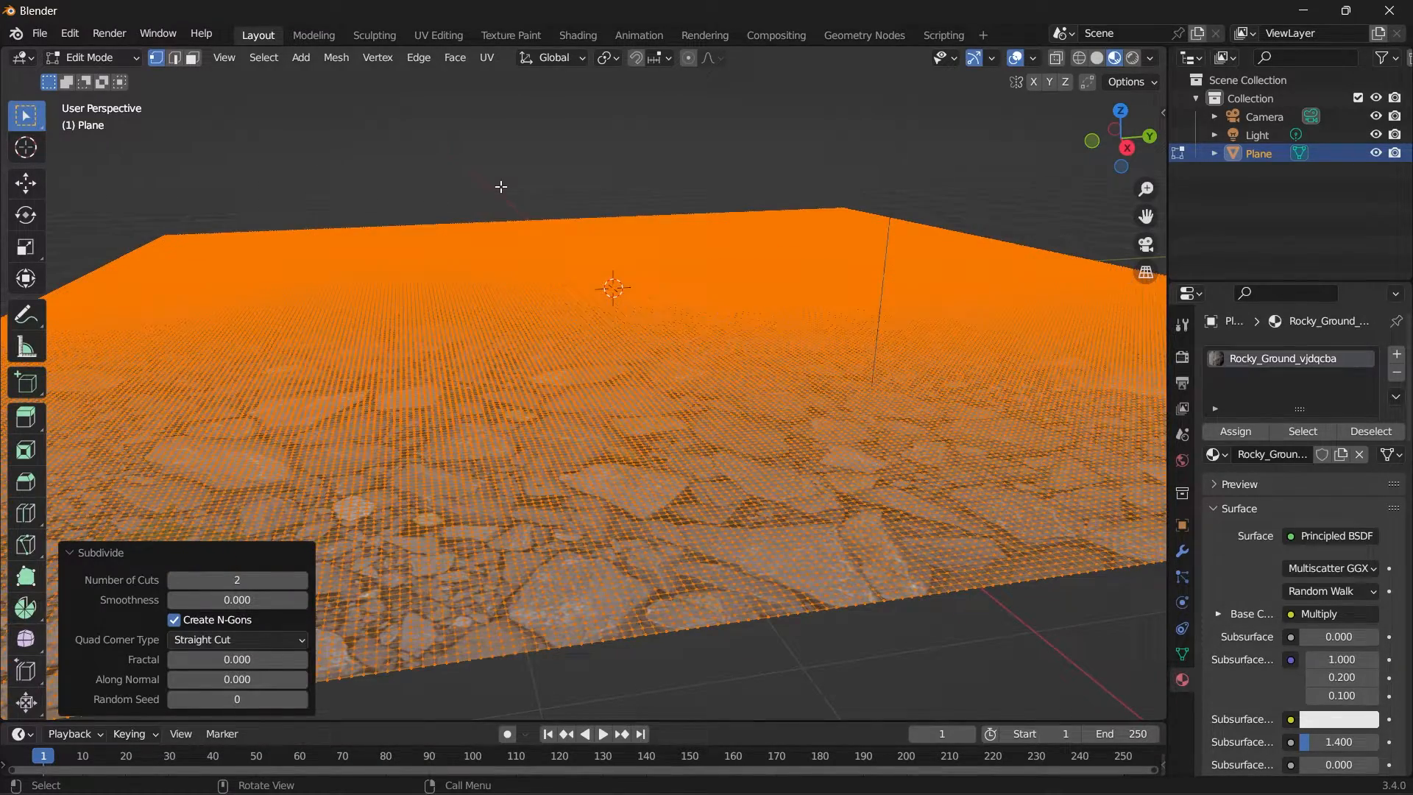
{"action": "key", "text": "alt+a"}
{"action": "left_click", "coordinate": [98, 58]}
- View the denser terrain in the full Cycles render and start changing the bottom editor type
{"action": "left_click", "coordinate": [1132, 58]}
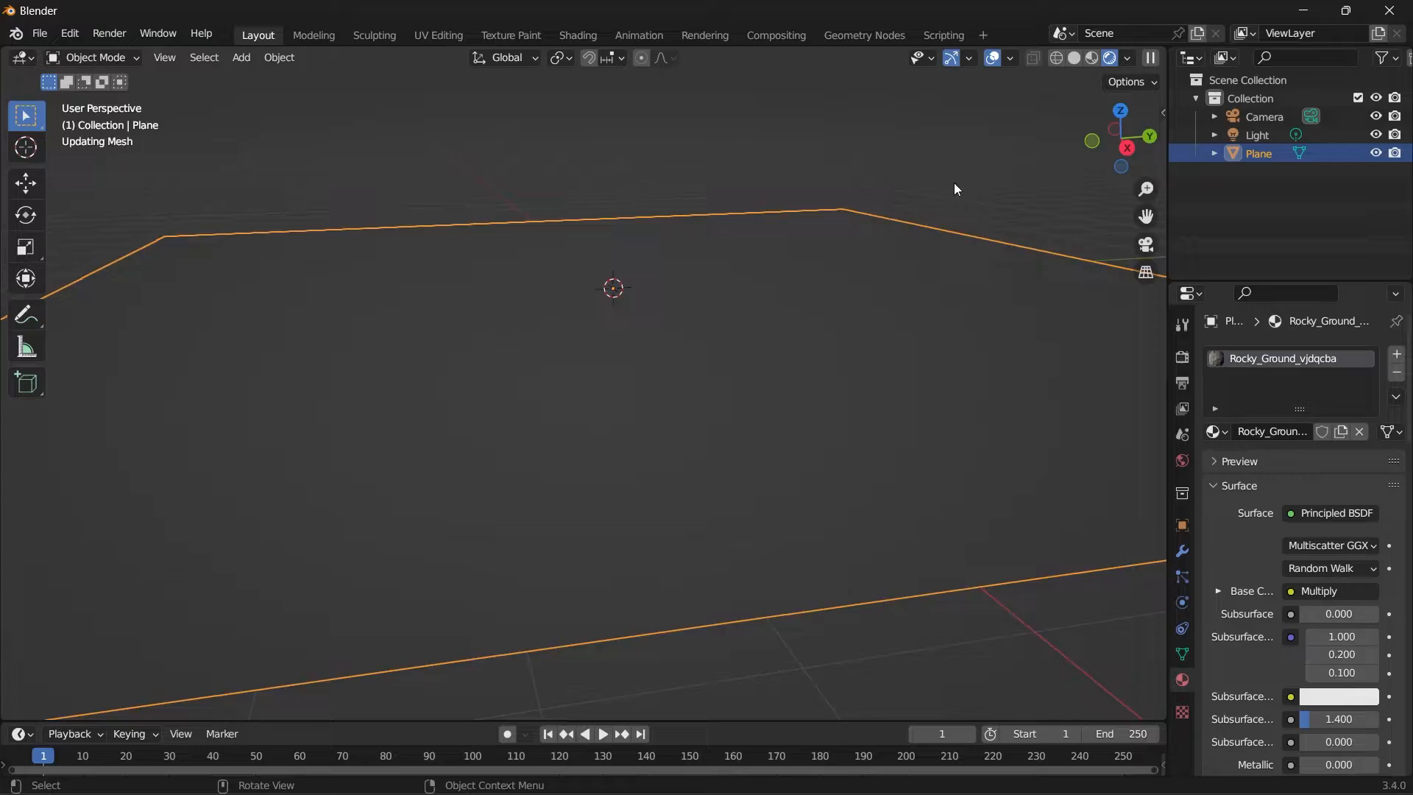
{"action": "middle_click_drag", "start_coordinate": [687, 317], "coordinate": [669, 456]}
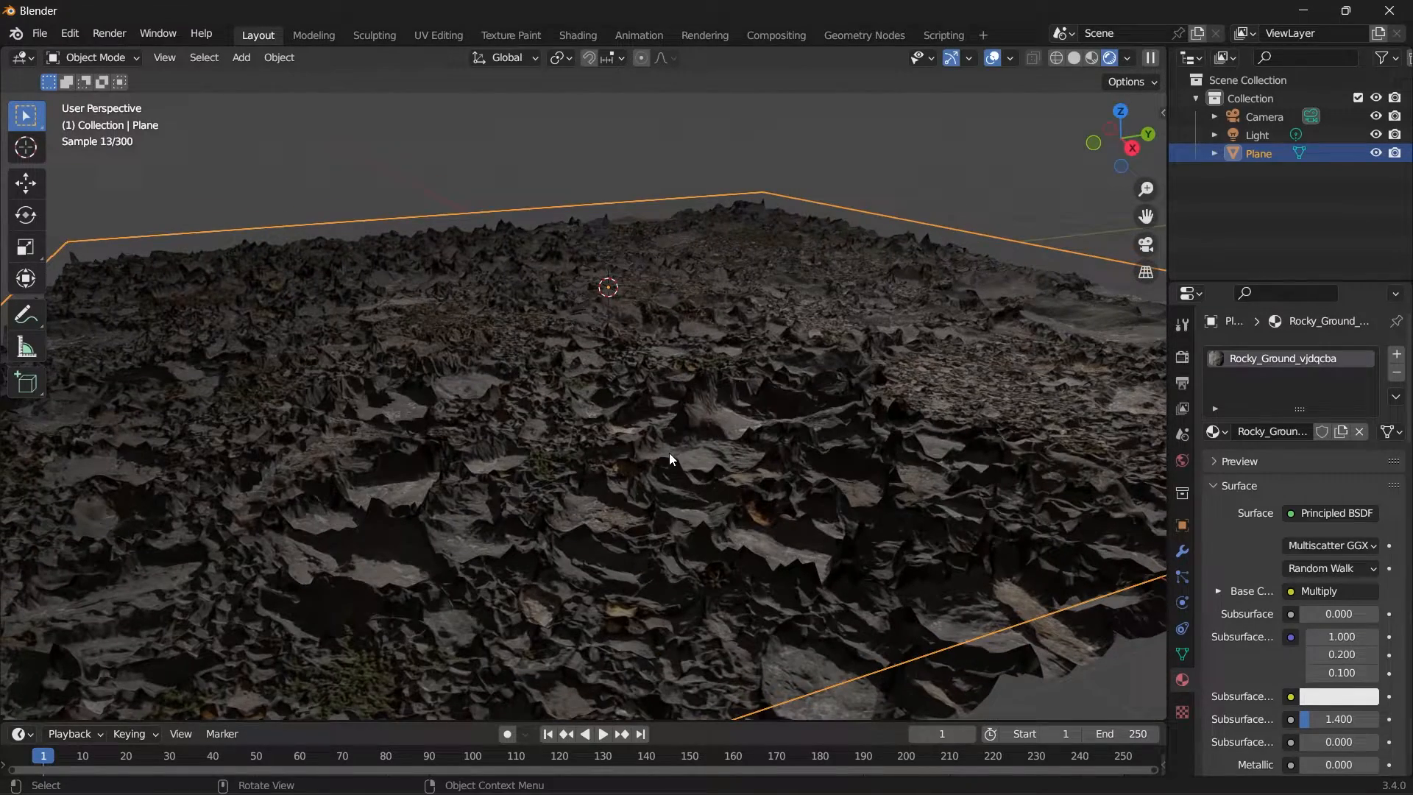
{"action": "left_click", "coordinate": [22, 733]}
- In the Shader Editor, set the Displacement node to Scale -0.05 and Midlevel 1.3
{"action": "left_click", "coordinate": [105, 675]}
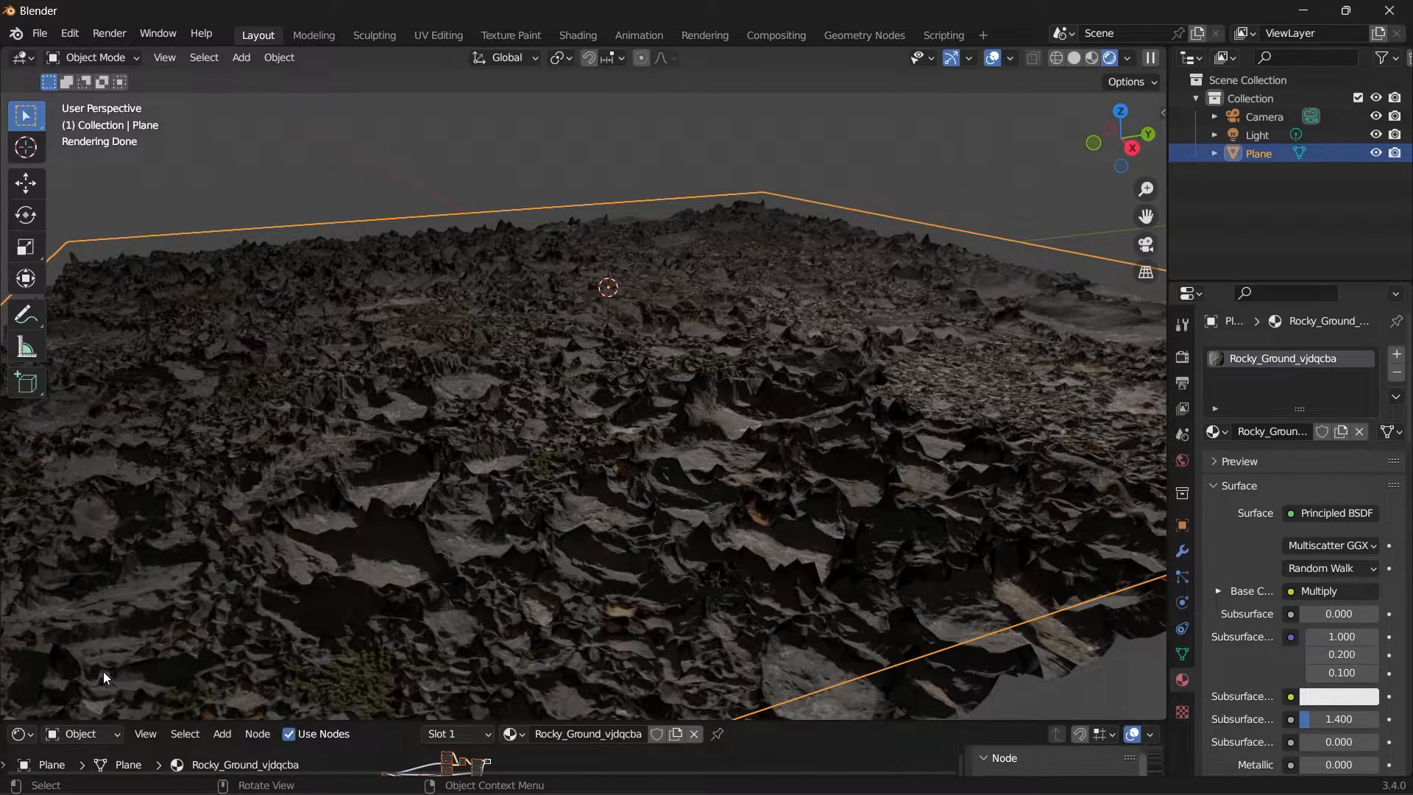
{"action": "left_click_drag", "start_coordinate": [668, 720], "coordinate": [668, 438]}
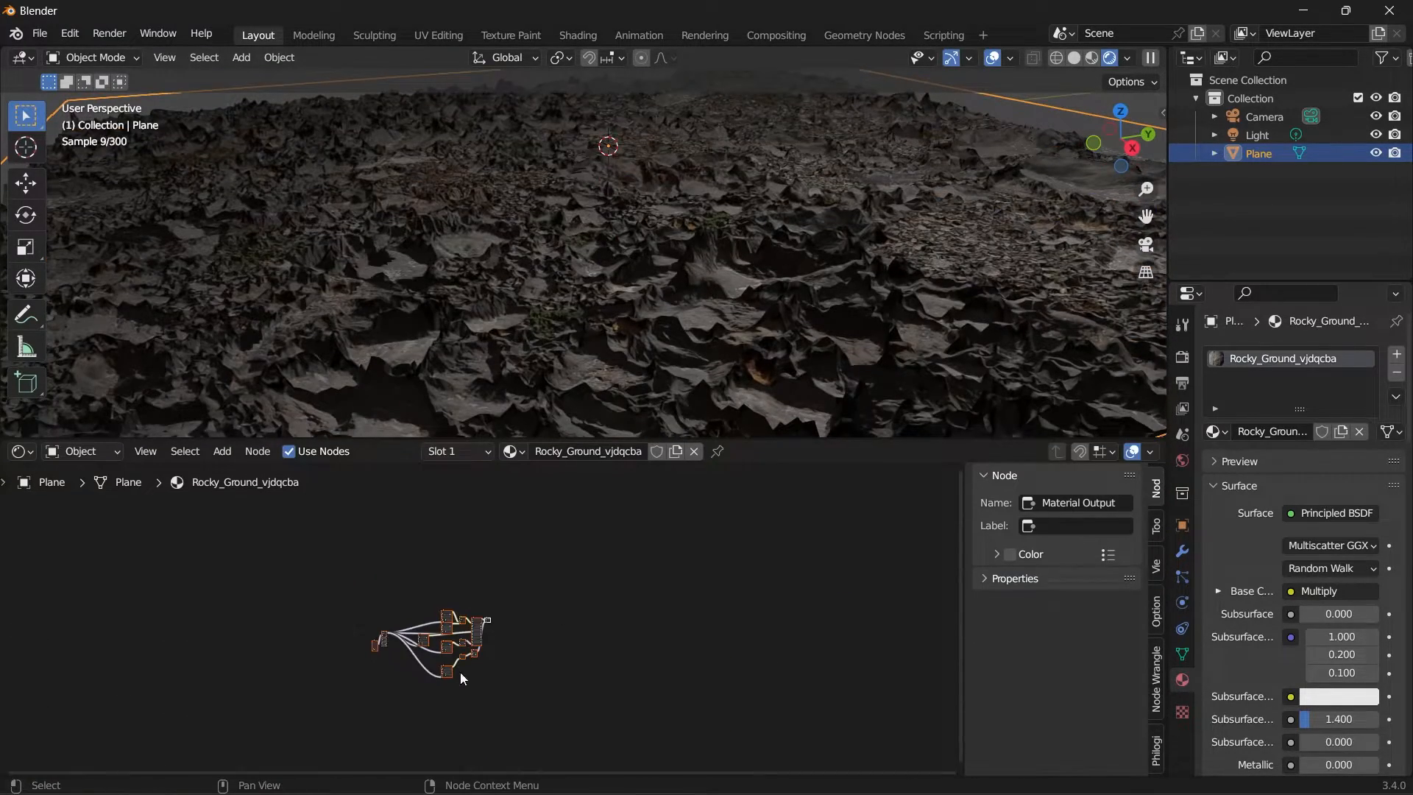
{"action": "scroll", "coordinate": [461, 673], "scroll_direction": "up", "scroll_amount": 5}
{"action": "middle_click_drag", "start_coordinate": [519, 517], "coordinate": [603, 610]}
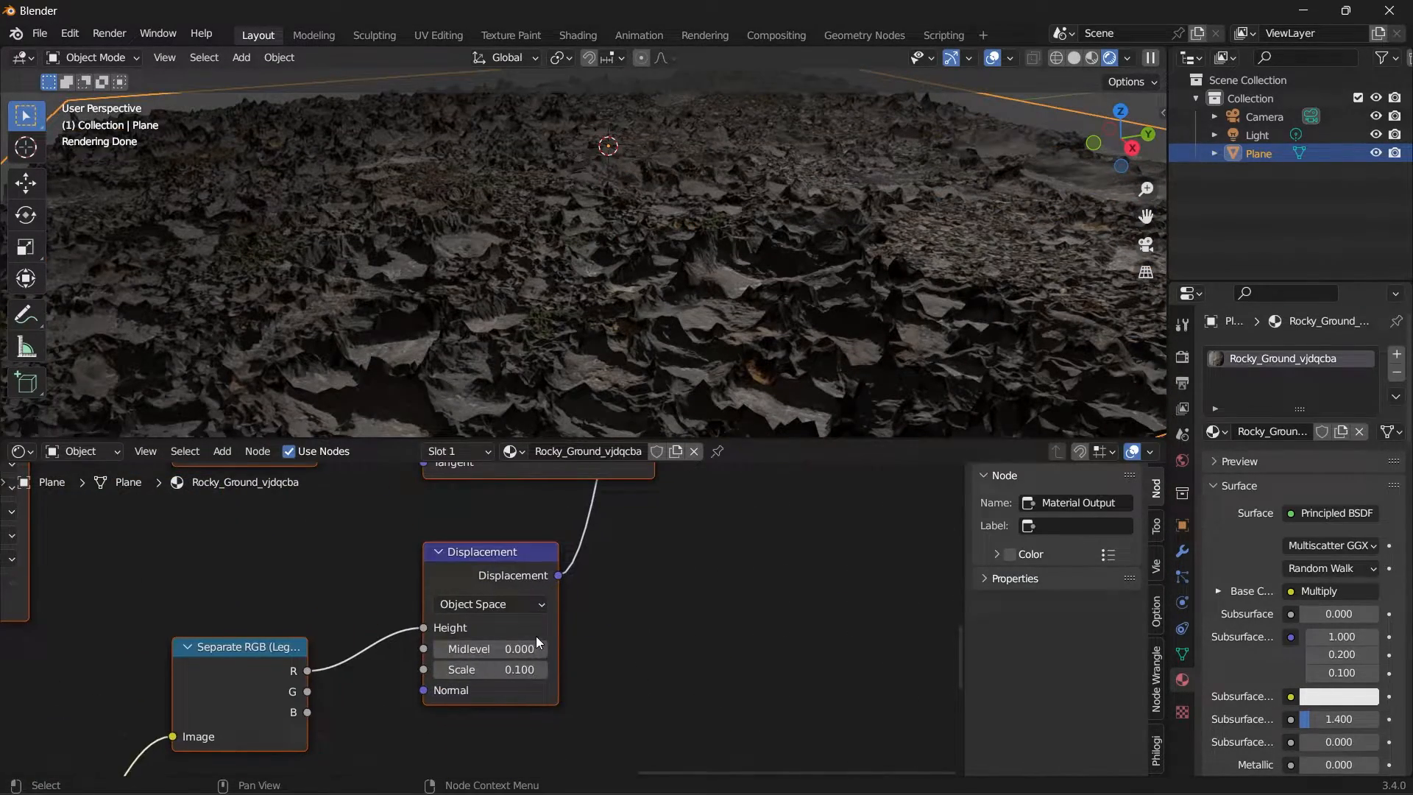
{"action": "scroll", "coordinate": [611, 638], "scroll_direction": "up", "scroll_amount": 1}
{"action": "scroll", "coordinate": [658, 652], "scroll_direction": "up", "scroll_amount": 1}
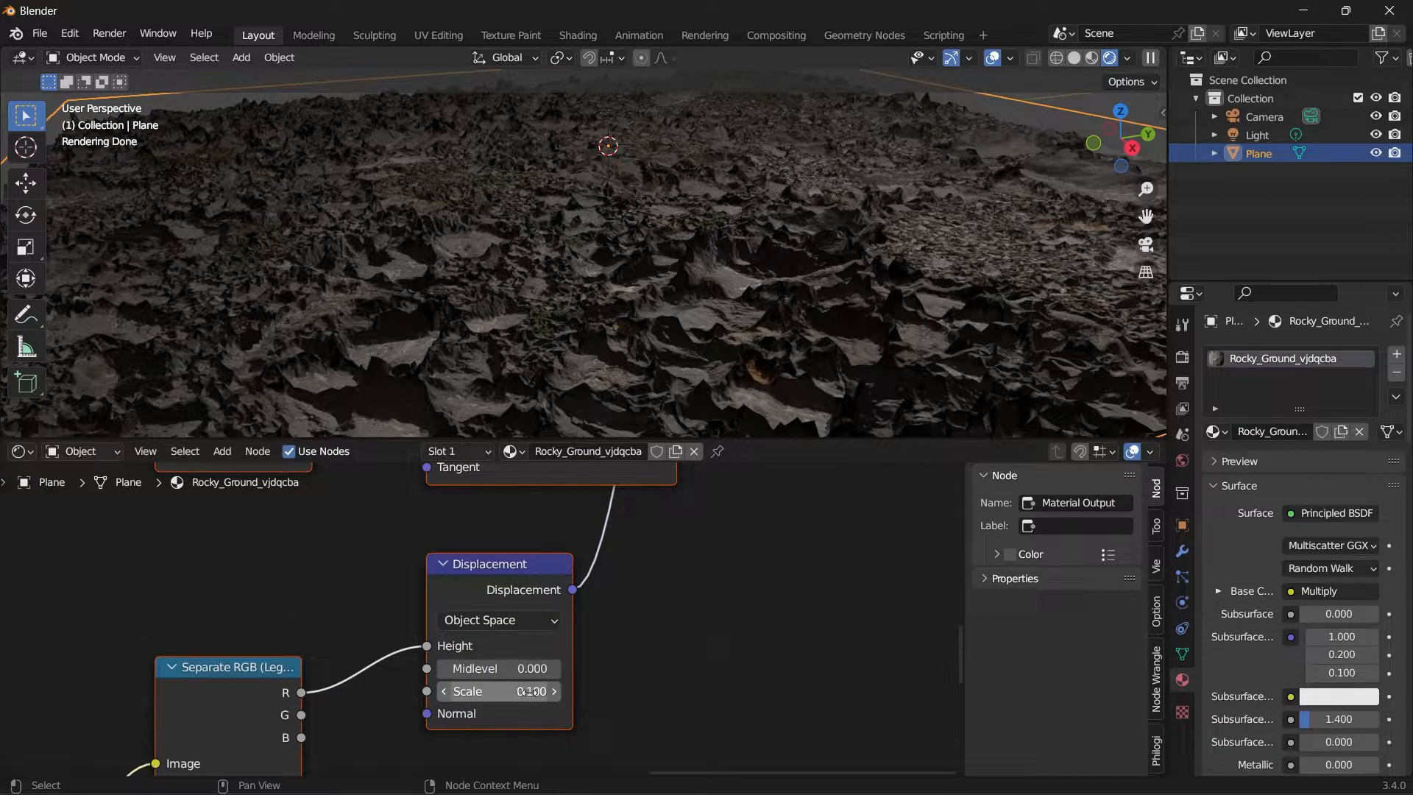
{"action": "double_click", "coordinate": [532, 691]}
{"action": "type", "text": "-0.05"}
{"action": "key", "text": "Return"}
{"action": "middle_click_drag", "start_coordinate": [519, 662], "coordinate": [652, 613]}
{"action": "double_click", "coordinate": [627, 638]}
{"action": "type", "text": "1.3"}
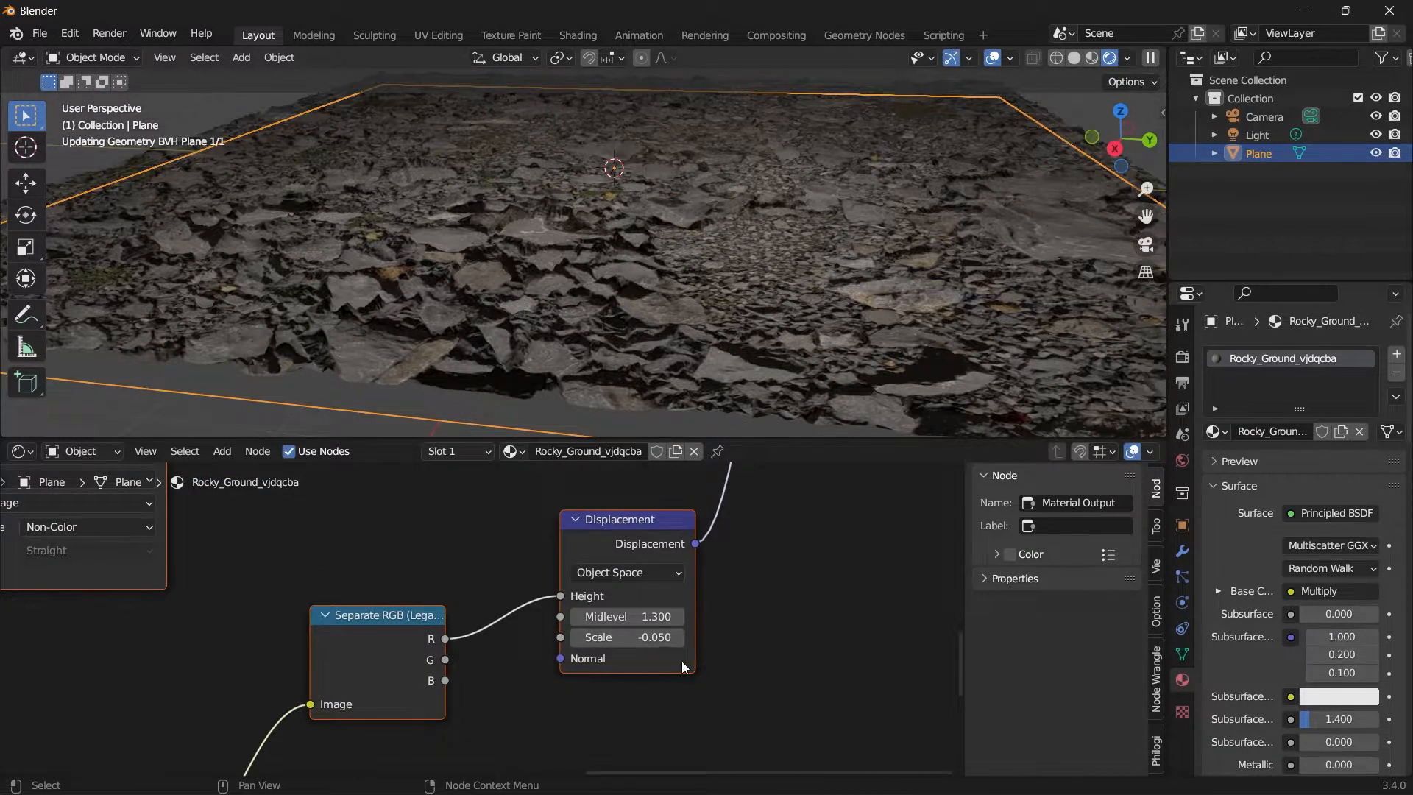
{"action": "left_click_drag", "start_coordinate": [736, 440], "coordinate": [736, 596]}
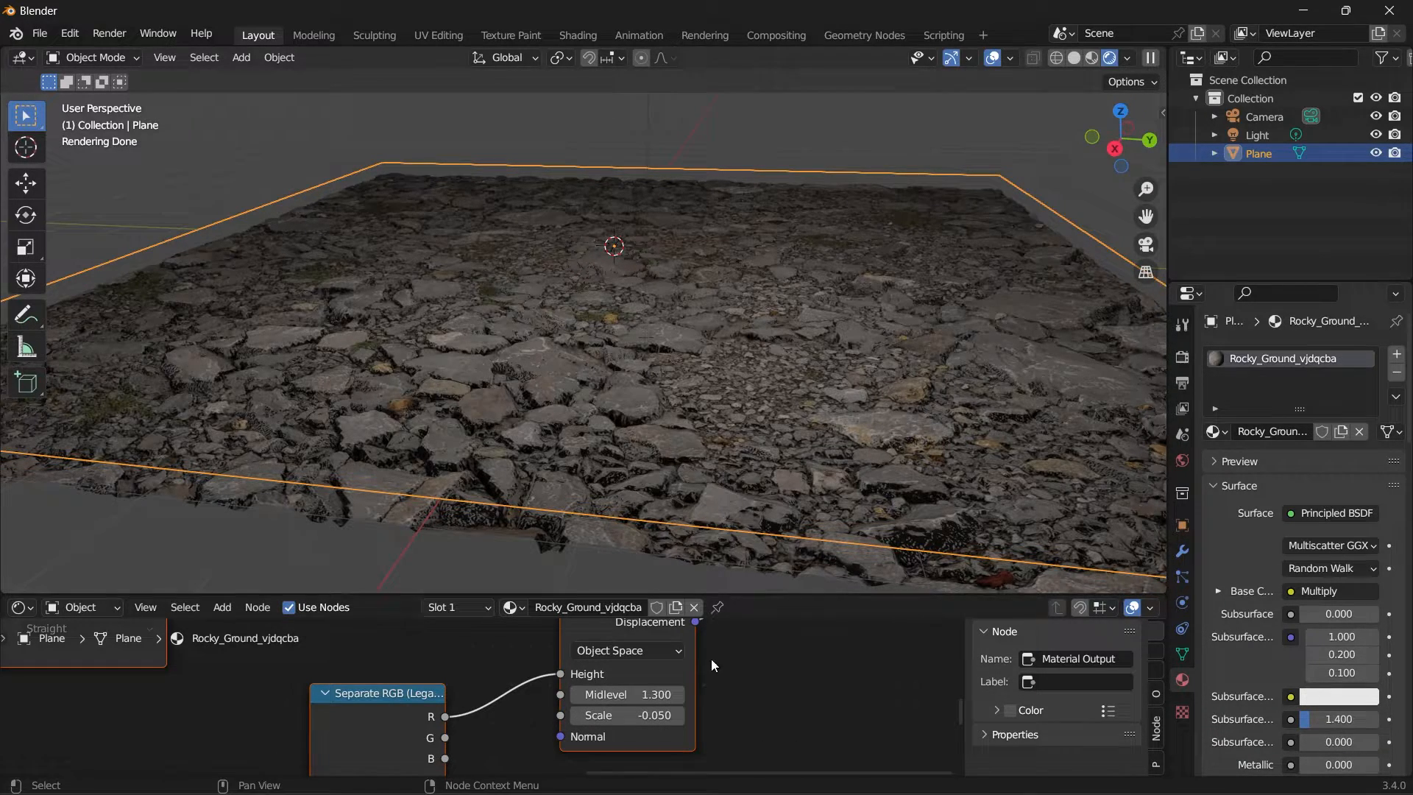
- After checking the relief, change the Displacement Scale to -0.100
{"action": "middle_click_drag", "start_coordinate": [718, 553], "coordinate": [718, 496]}
{"action": "middle_click_drag", "start_coordinate": [981, 254], "coordinate": [981, 195]}
{"action": "scroll", "coordinate": [655, 388], "scroll_direction": "up", "scroll_amount": 3}
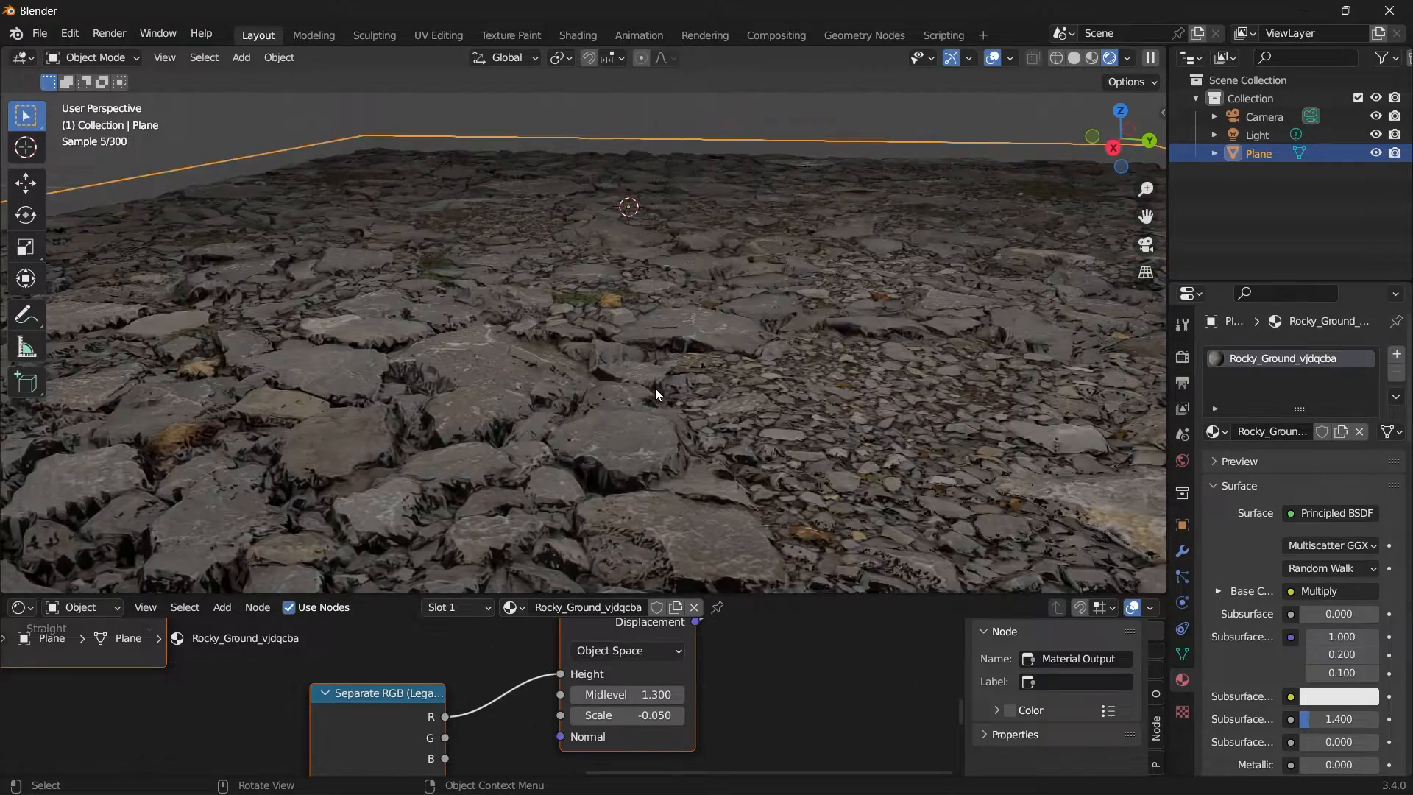
{"action": "scroll", "coordinate": [656, 386], "scroll_direction": "up", "scroll_amount": 2}
{"action": "scroll", "coordinate": [657, 385], "scroll_direction": "up", "scroll_amount": 2}
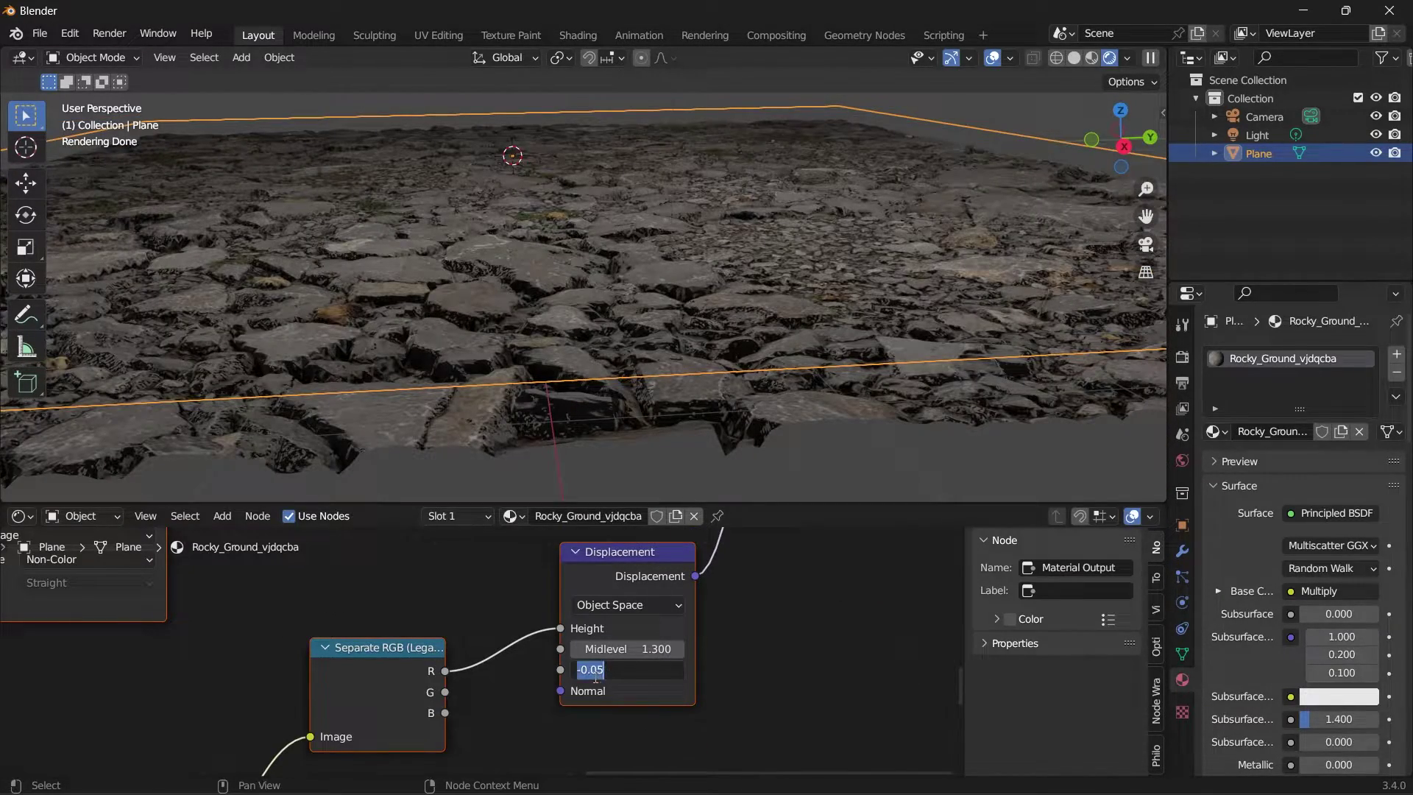
{"action": "left_click_drag", "start_coordinate": [597, 670], "coordinate": [610, 671]}
{"action": "key", "text": "Return"}
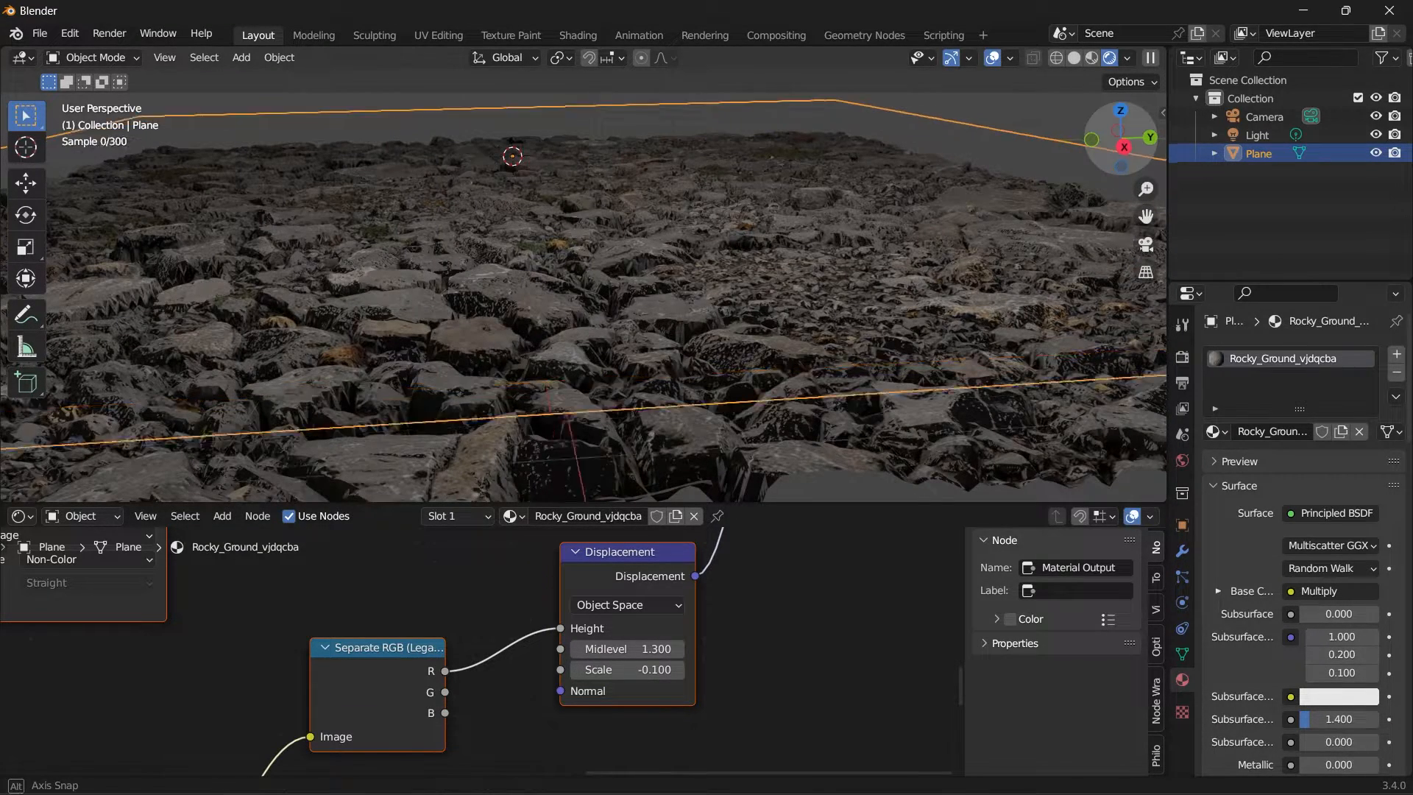
- Orbit over the lit terrain, then export Beach Pebbles 2x2 m from Quixel Bridge to Blender
{"action": "middle_click_drag", "start_coordinate": [1097, 176], "coordinate": [1107, 167]}
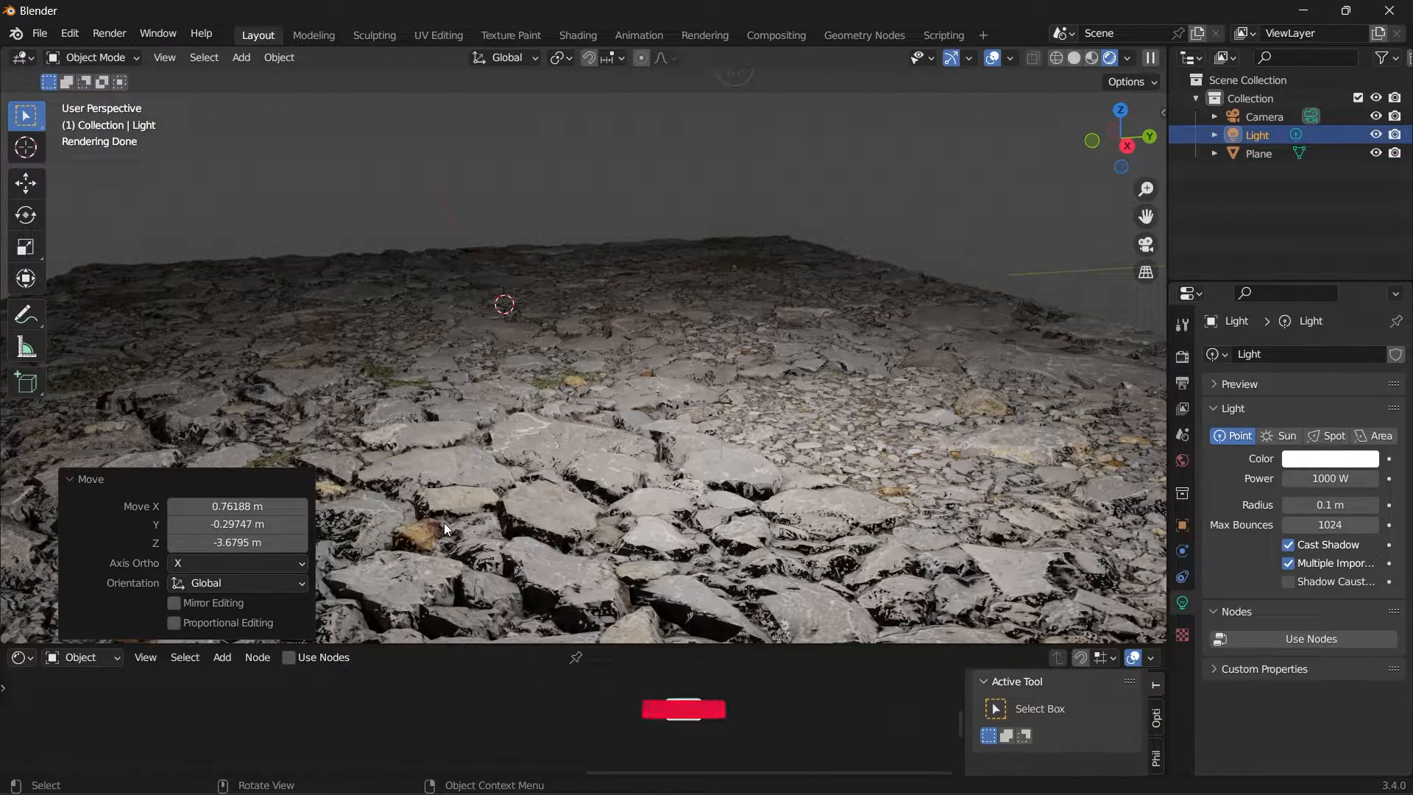
{"action": "mouse_move", "coordinate": [1107, 151]}
{"action": "middle_mouse_down"}
{"action": "mouse_move", "coordinate": [1121, 139]}
{"action": "mouse_move", "coordinate": [1099, 177]}
{"action": "middle_mouse_up"}
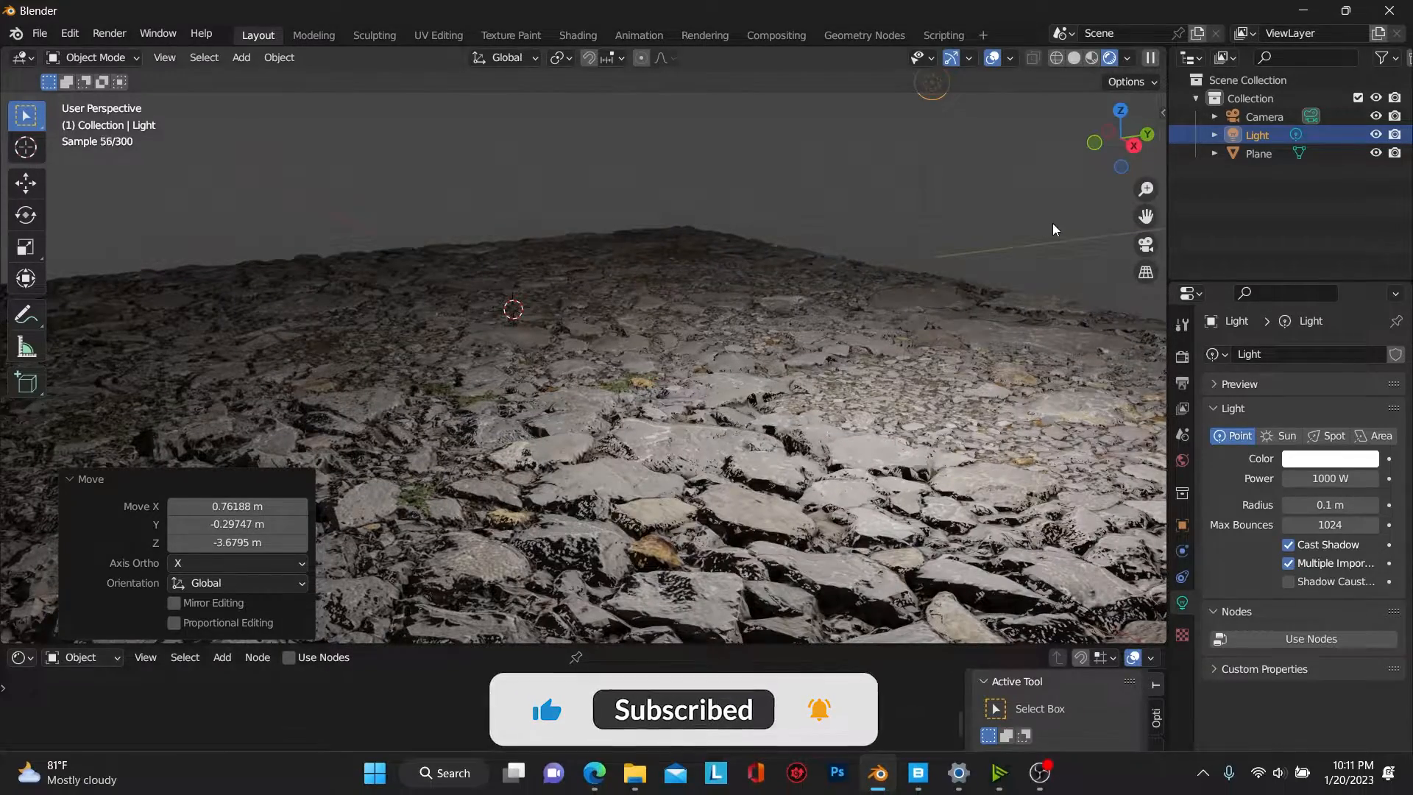
{"action": "middle_click_drag", "start_coordinate": [795, 454], "coordinate": [750, 470]}
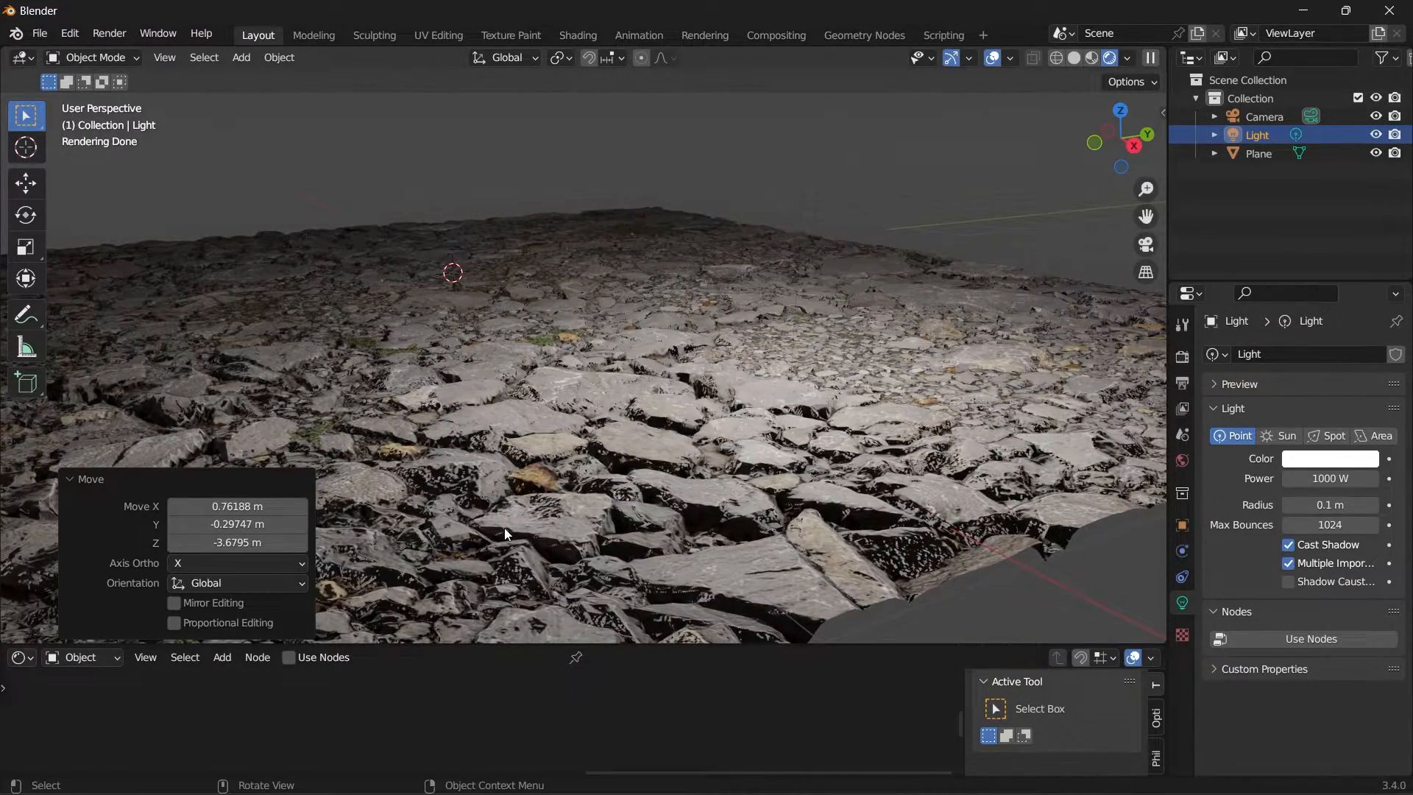
{"action": "left_click", "coordinate": [759, 773]}
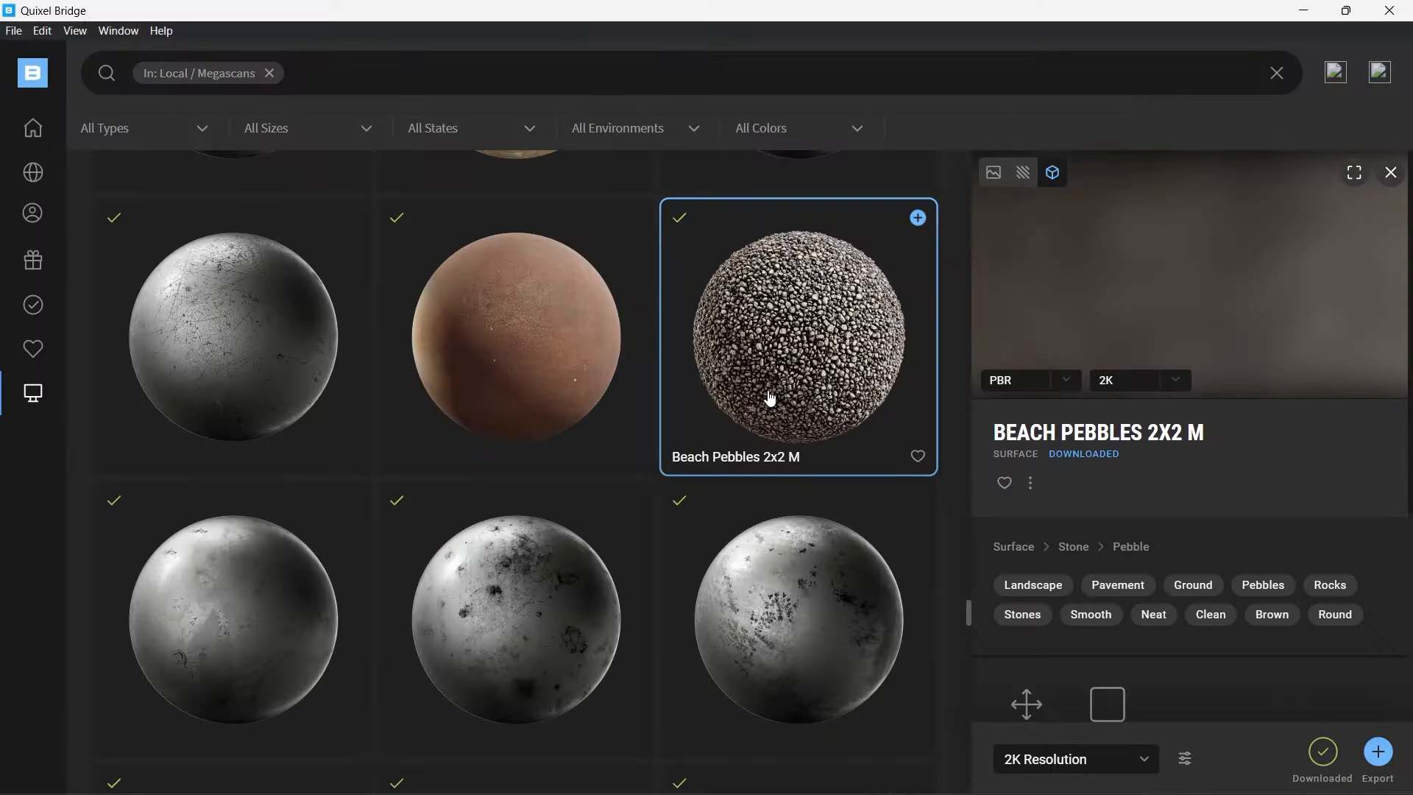
{"action": "left_click", "coordinate": [1378, 752]}
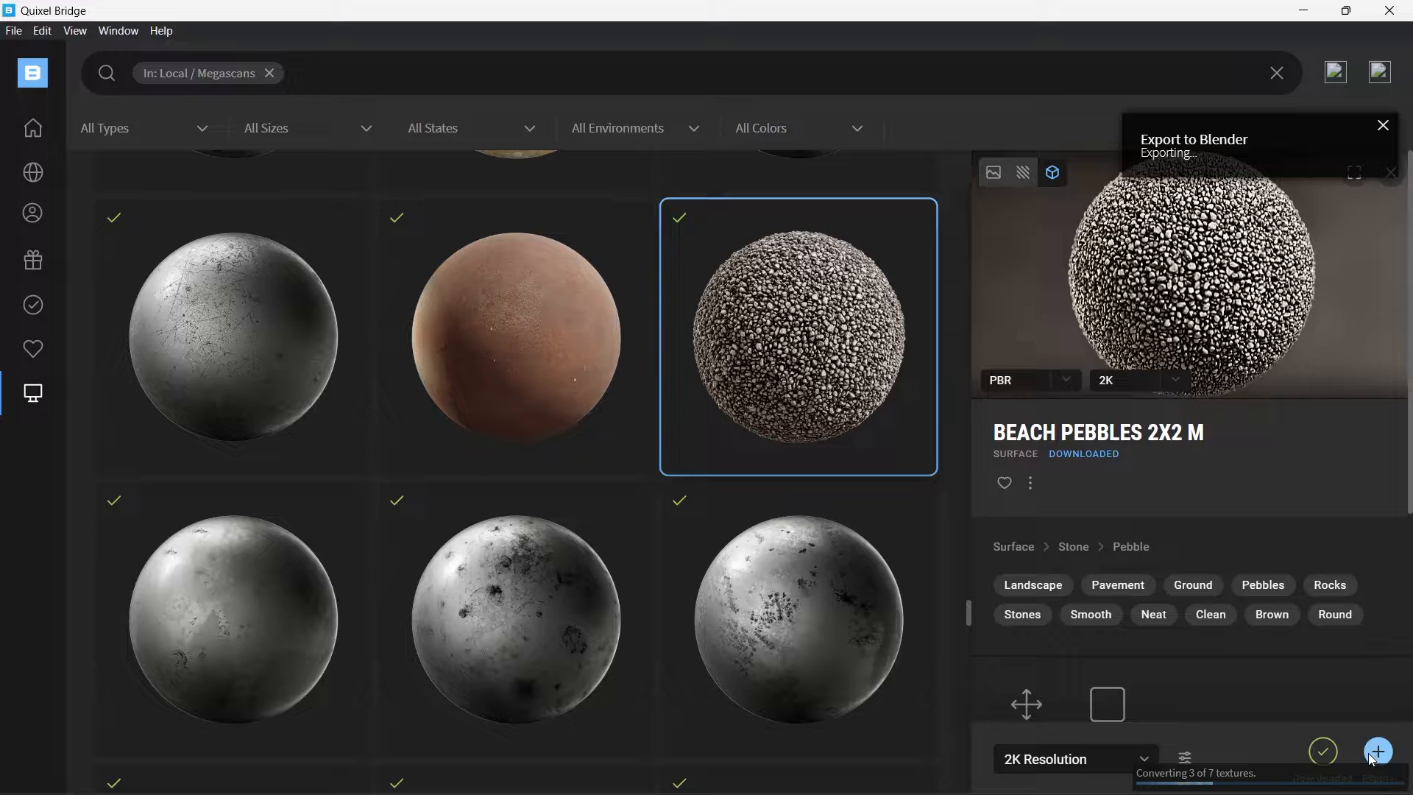
- Select the plane and give it the Beach_Pebbles_2x2_udfnabaew material
{"action": "left_click", "coordinate": [1303, 11]}
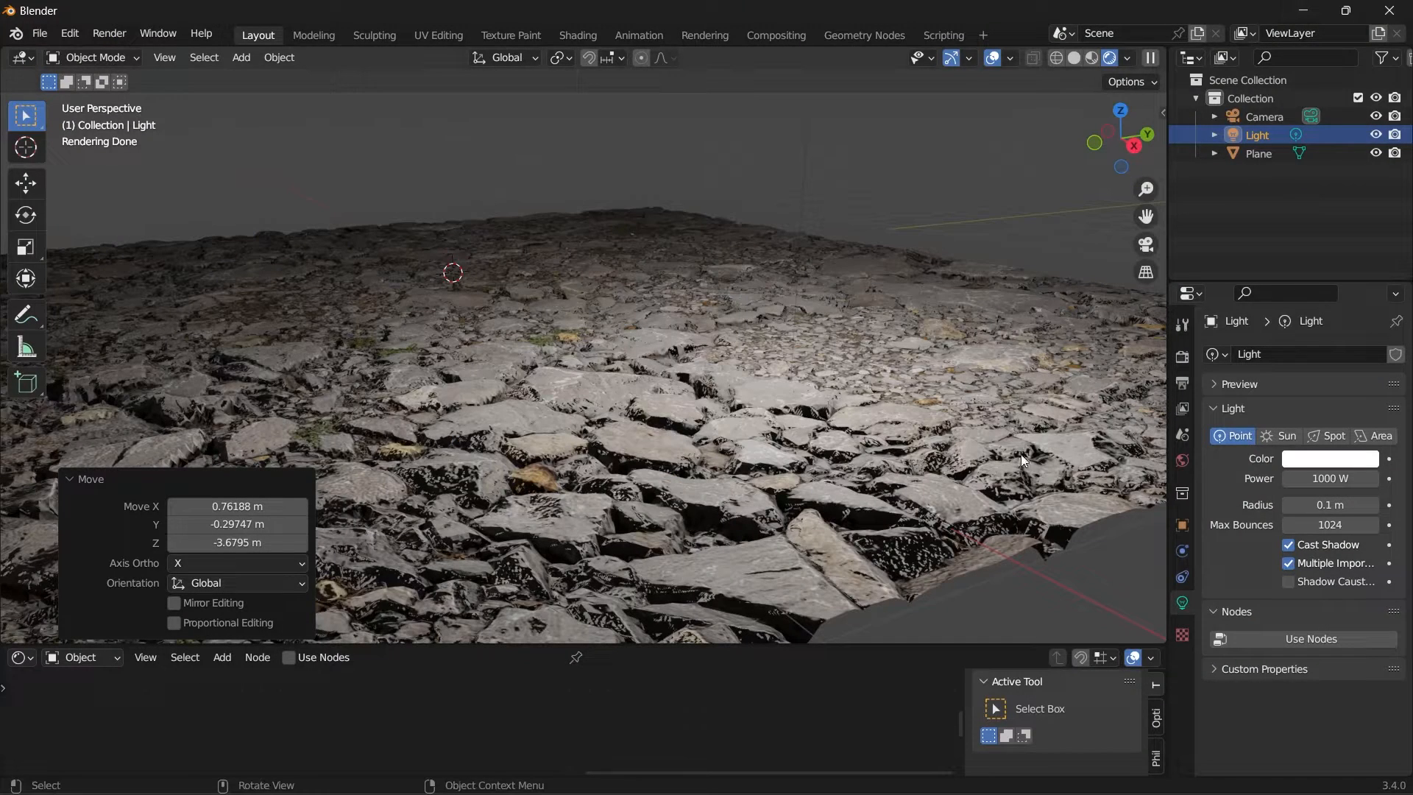
{"action": "left_click", "coordinate": [884, 458]}
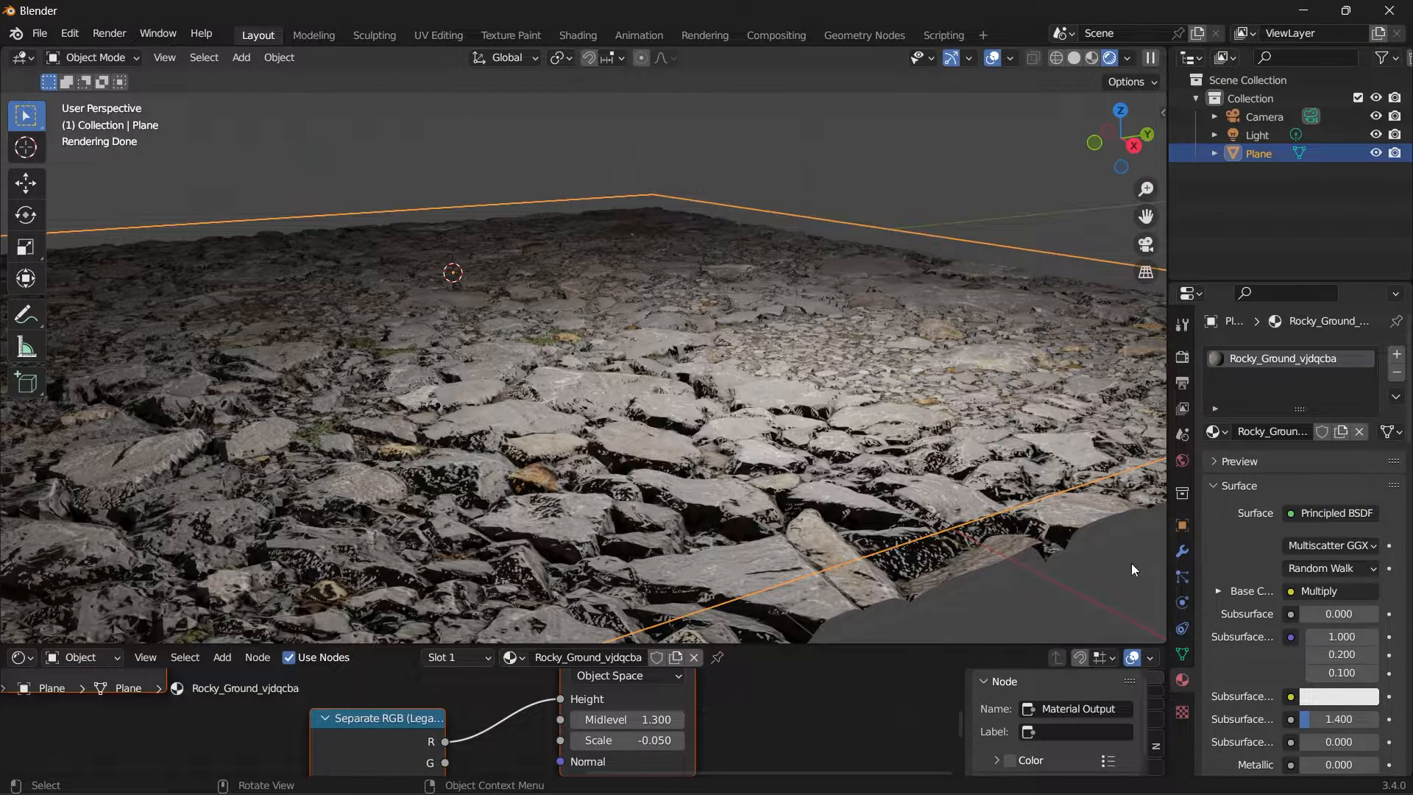
{"action": "left_click", "coordinate": [1217, 432]}
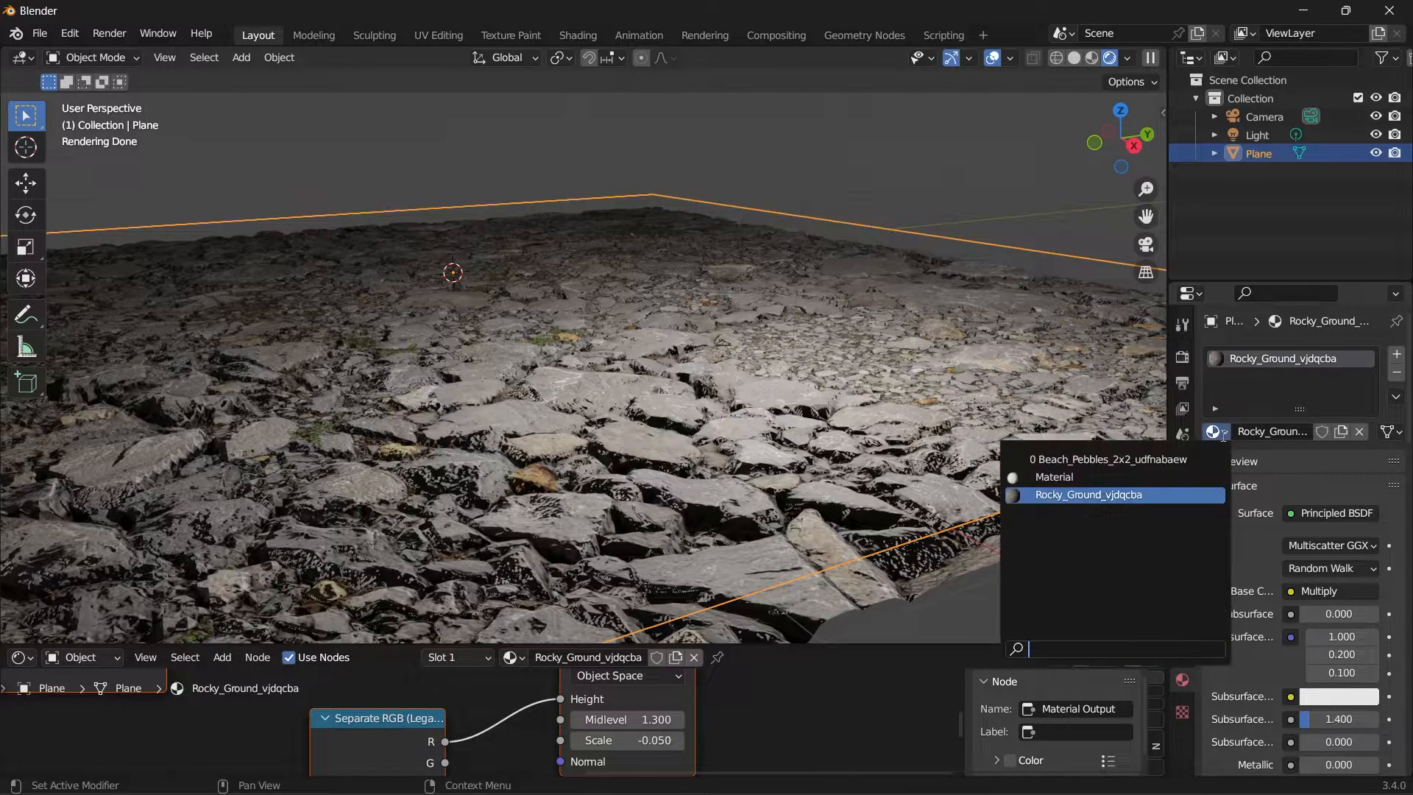
{"action": "left_click", "coordinate": [1104, 460]}
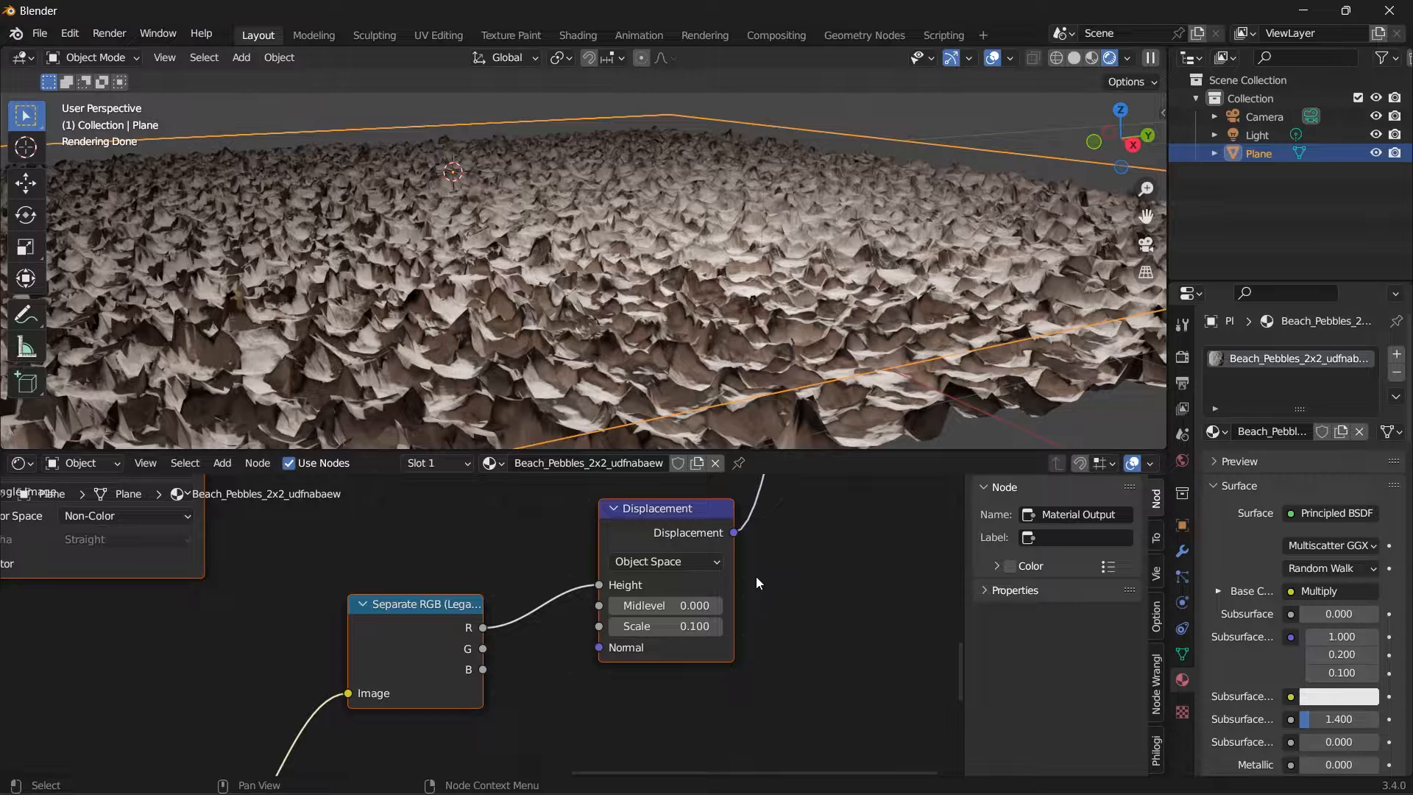
- Set the Beach Pebbles Displacement node Scale to -0.03
{"action": "double_click", "coordinate": [689, 627]}
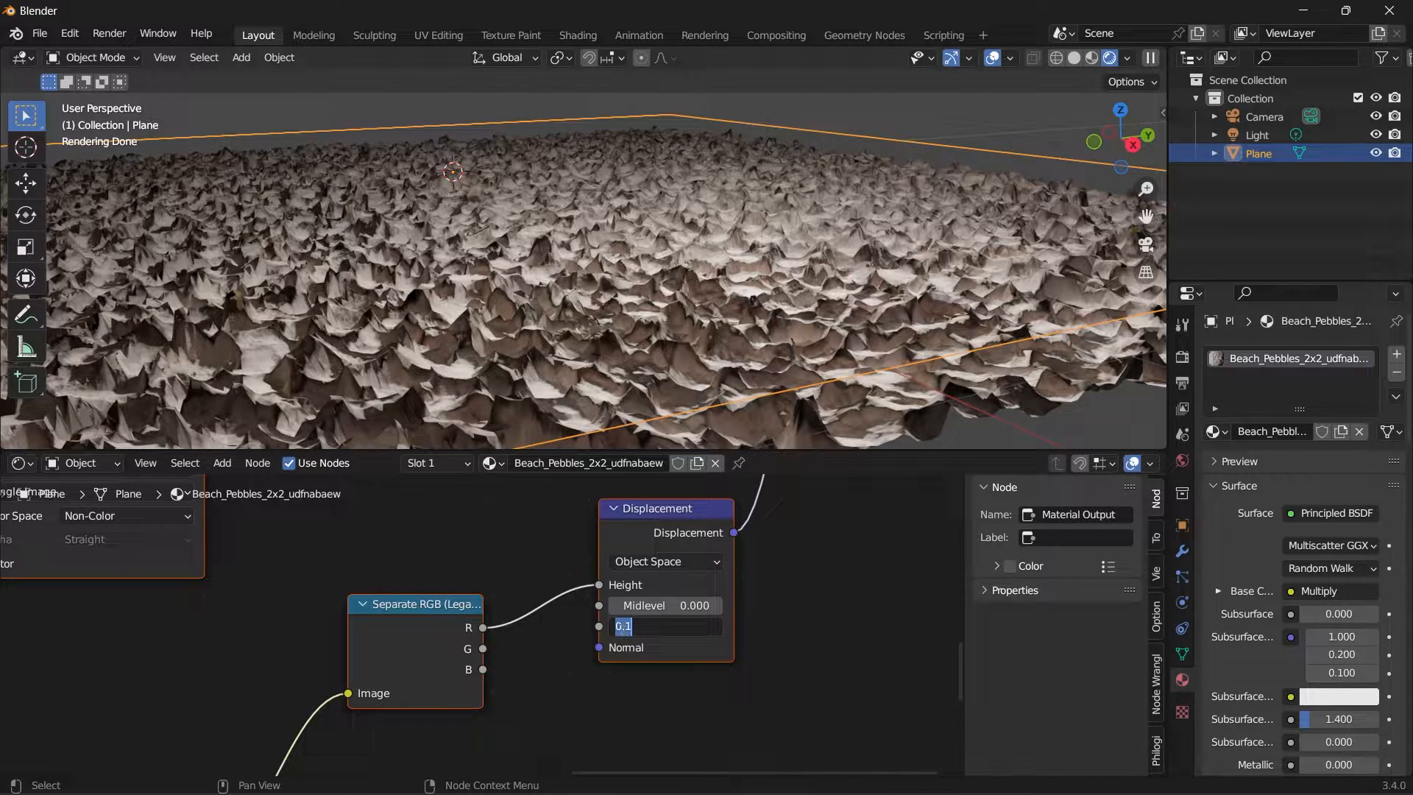
{"action": "left_click", "coordinate": [618, 628]}
{"action": "key", "text": "Return"}
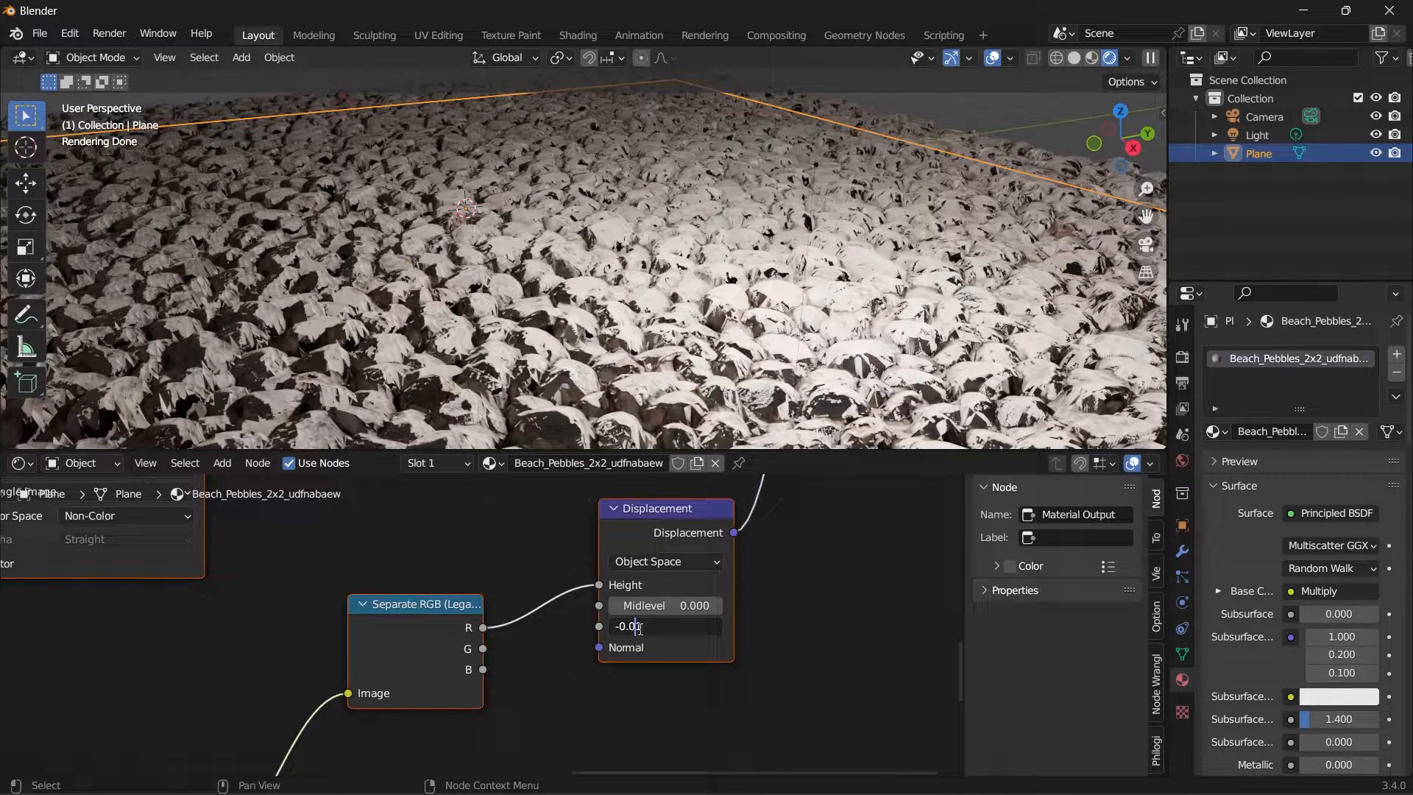
{"action": "key", "text": "Return"}
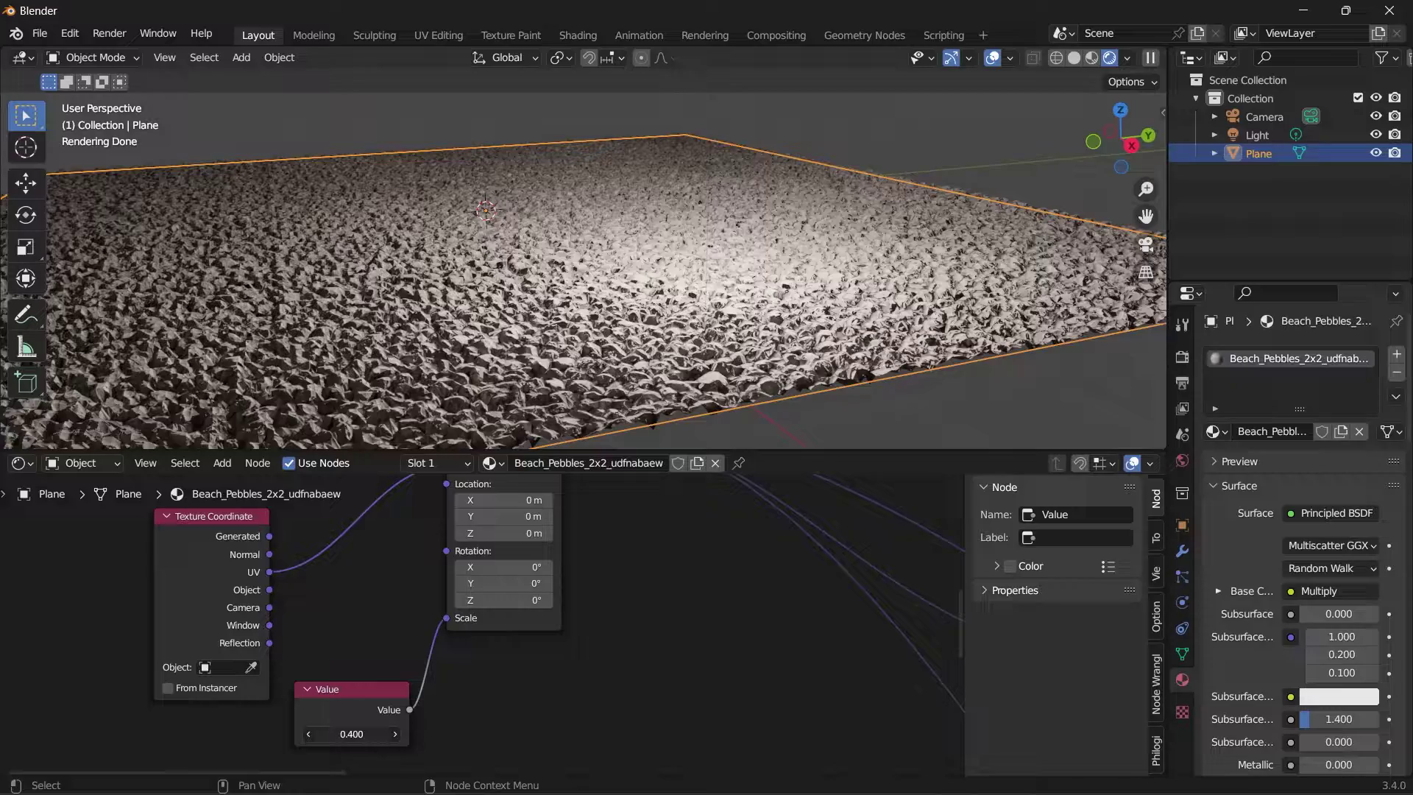
- Step the texture scale Value node from 0.400 down to 0.200 and review the pebble tiling
{"action": "left_click", "coordinate": [309, 733]}
{"action": "left_click", "coordinate": [309, 733]}
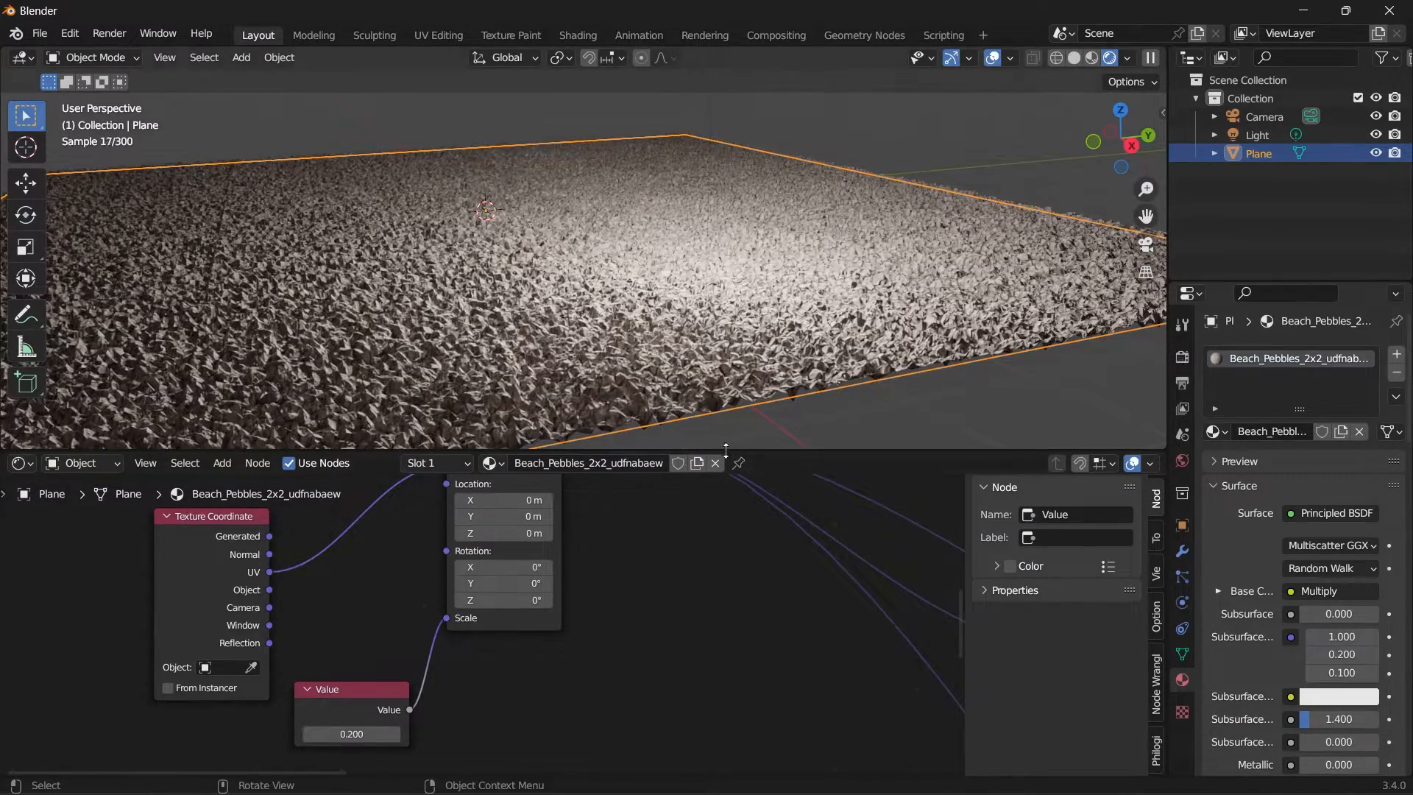
{"action": "left_click_drag", "start_coordinate": [1110, 163], "coordinate": [1120, 133]}
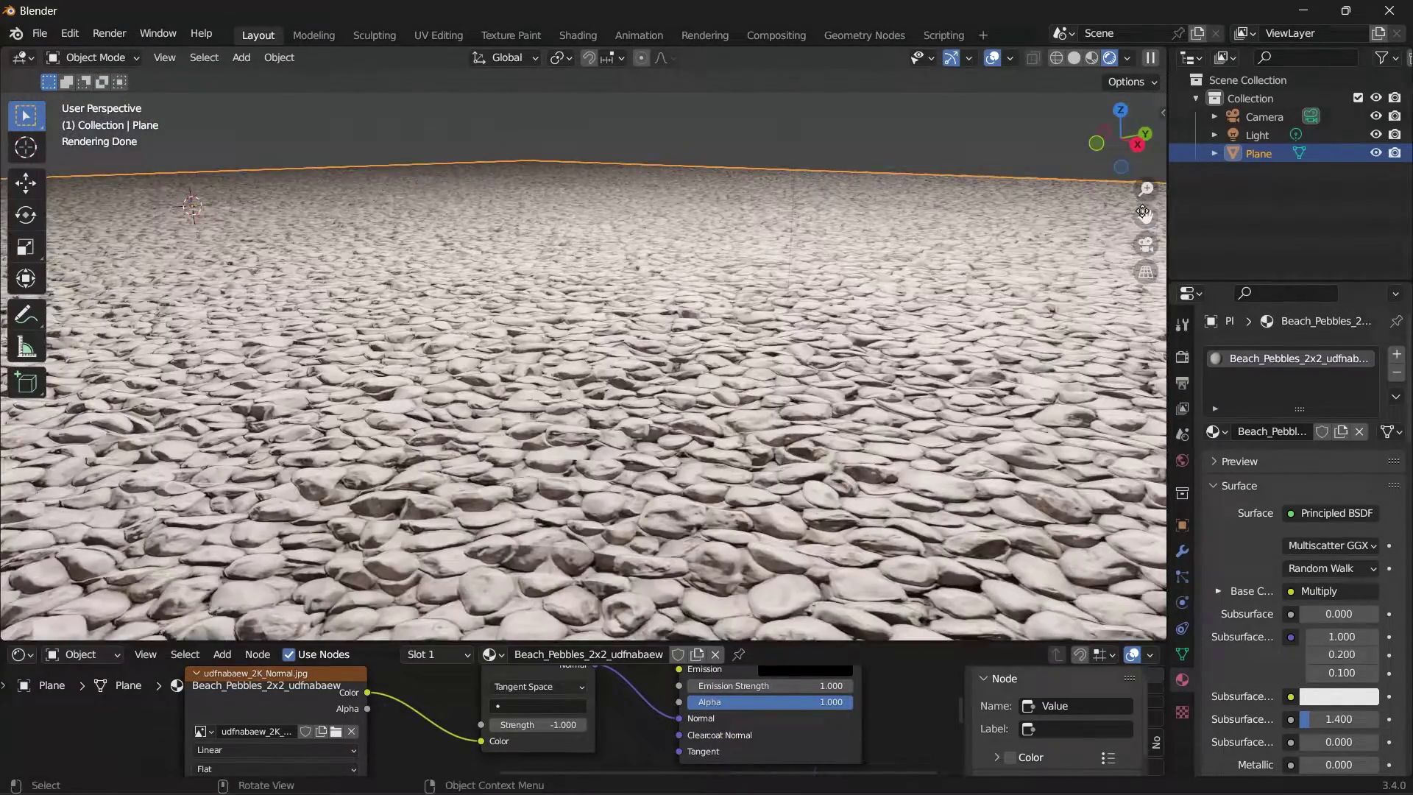
{"action": "middle_click_drag", "start_coordinate": [1143, 214], "coordinate": [1144, 232]}
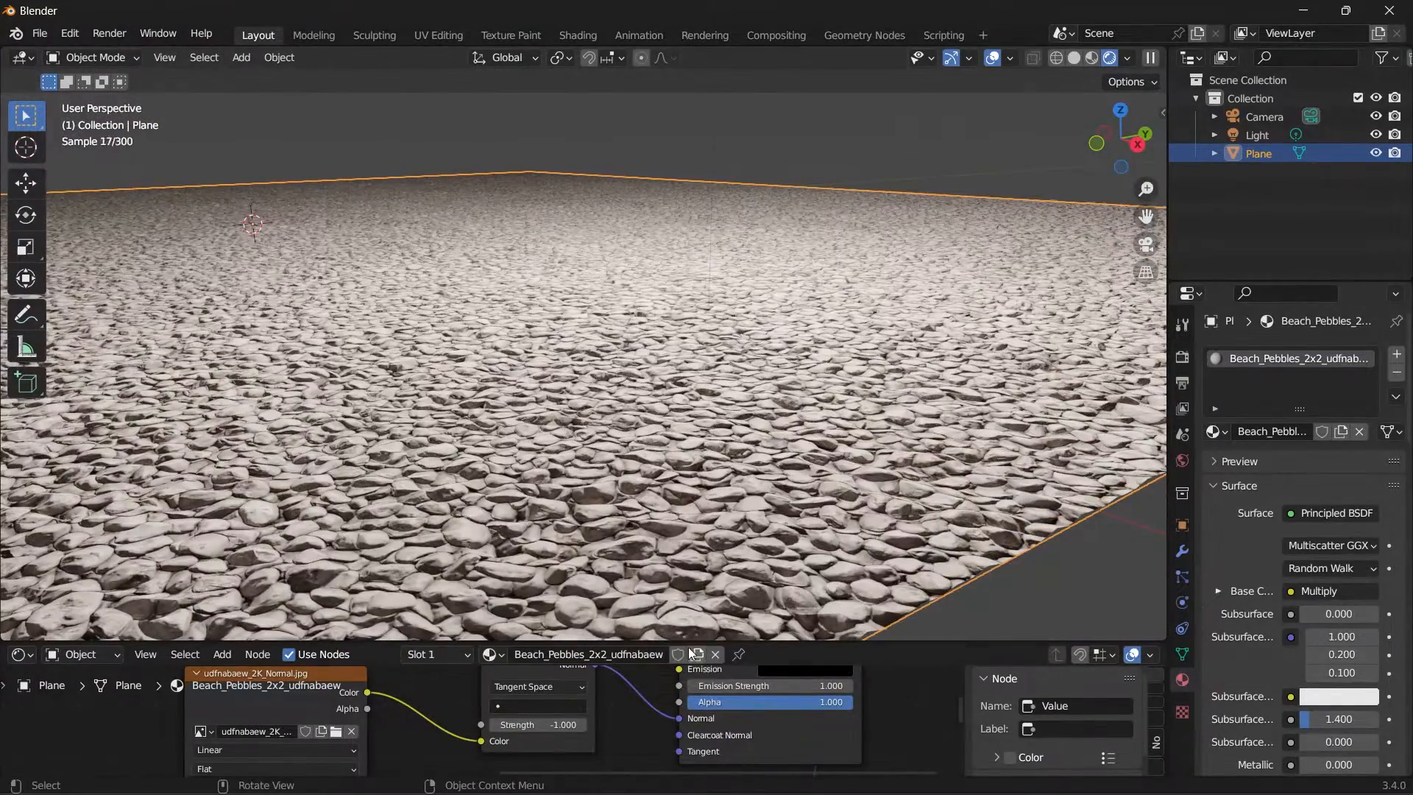
{"action": "left_click_drag", "start_coordinate": [691, 643], "coordinate": [691, 514]}
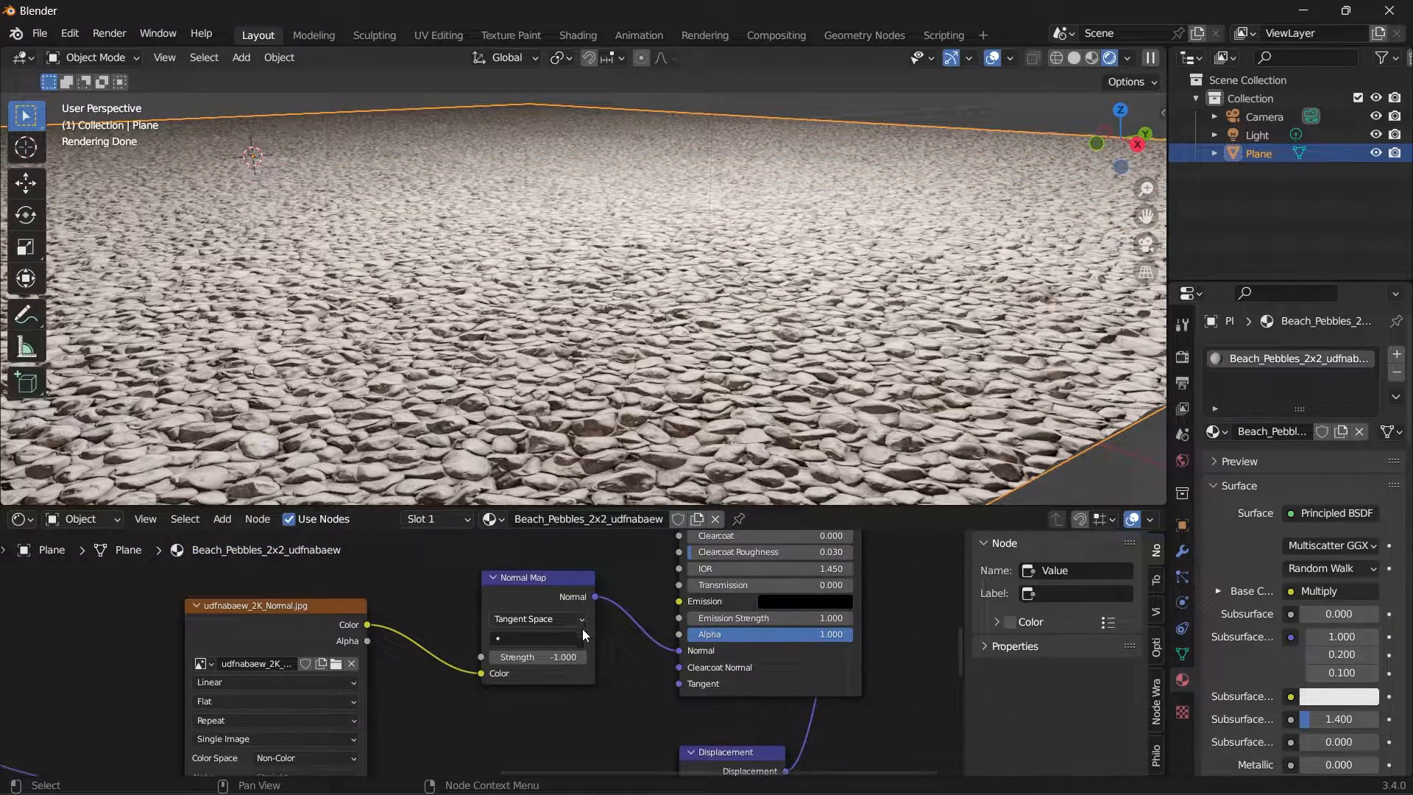
{"action": "middle_click_drag", "start_coordinate": [613, 637], "coordinate": [646, 683]}
{"action": "scroll", "coordinate": [632, 649], "scroll_direction": "down", "scroll_amount": 2}
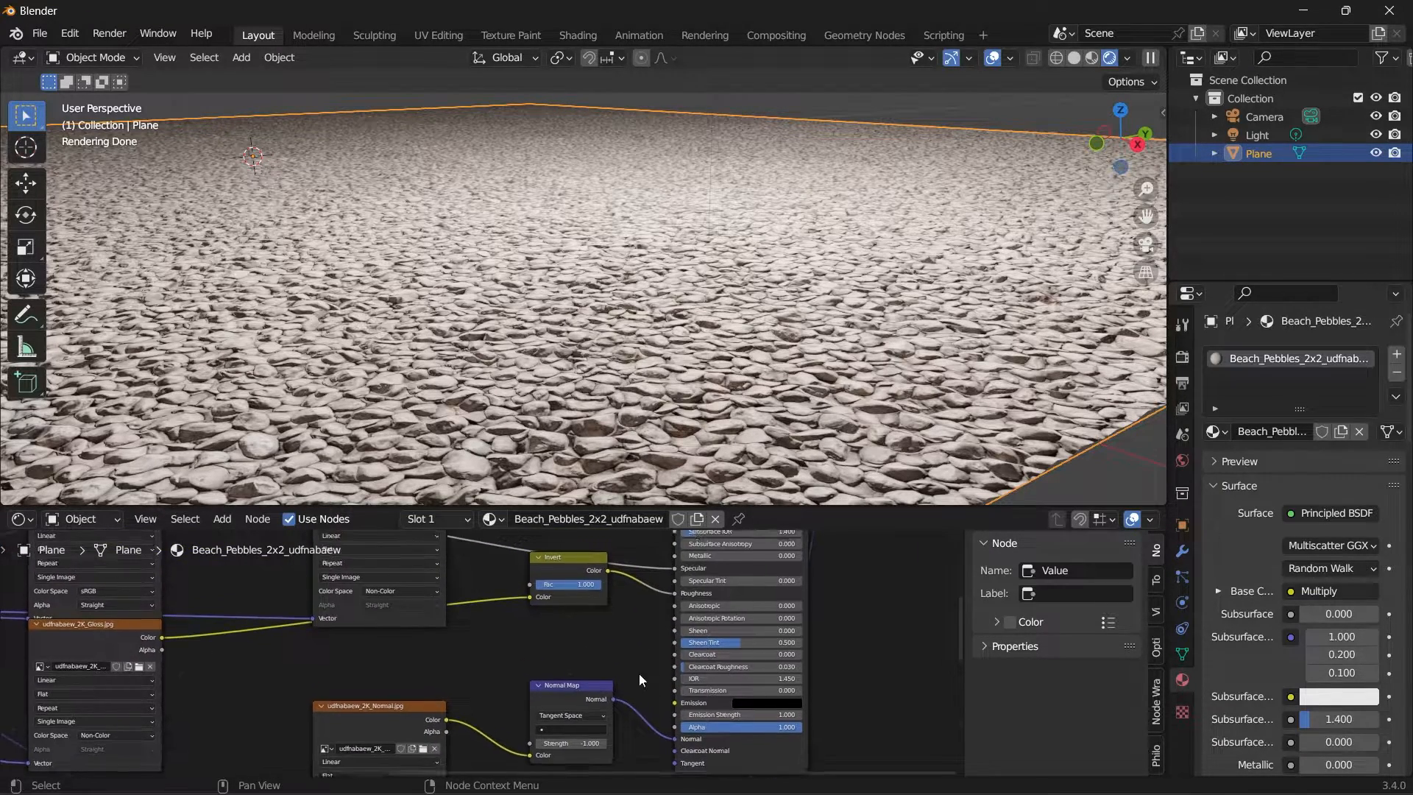
{"action": "scroll", "coordinate": [639, 667], "scroll_direction": "up", "scroll_amount": 3}
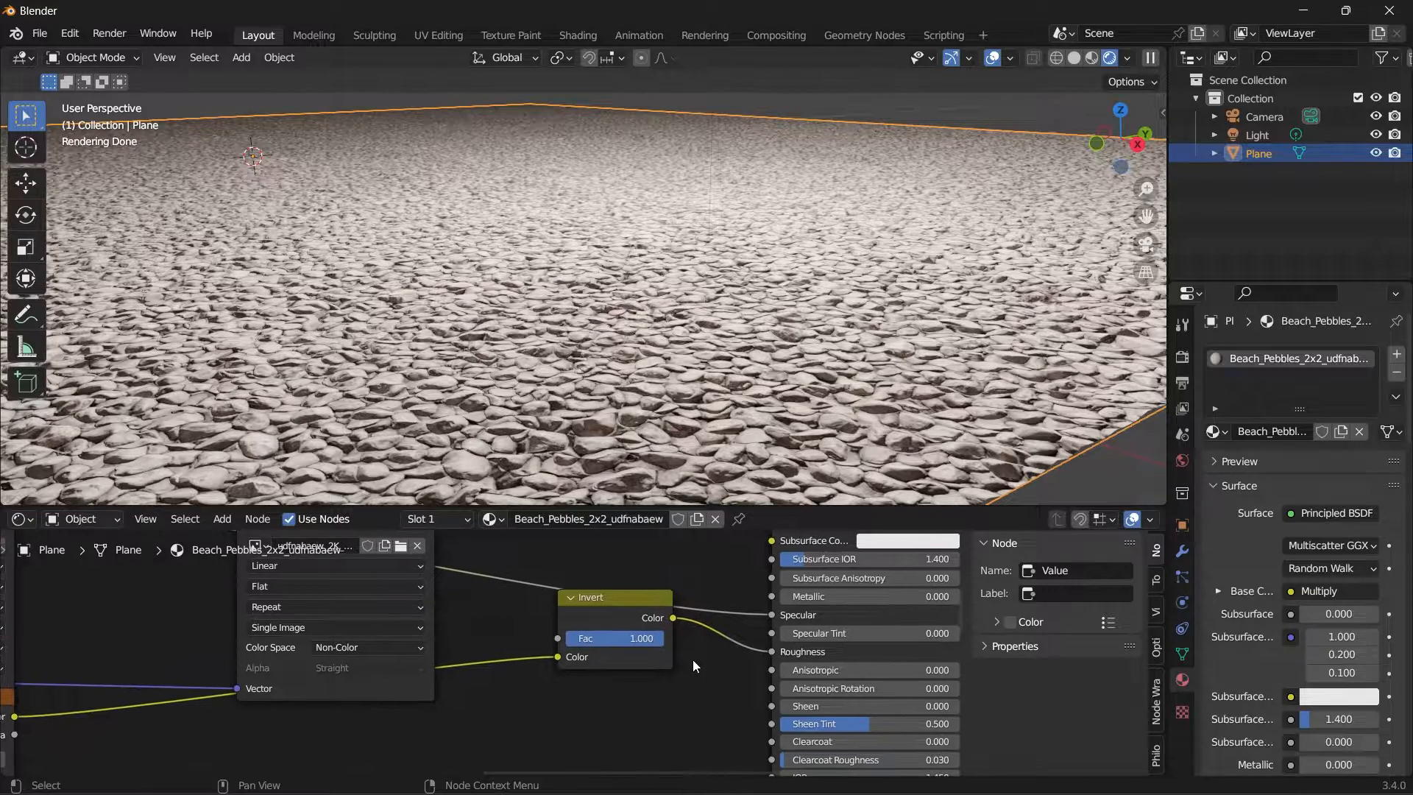
{"action": "mouse_move", "coordinate": [664, 557]}
{"action": "middle_mouse_down"}
{"action": "mouse_move", "coordinate": [648, 670]}
{"action": "mouse_move", "coordinate": [677, 729]}
{"action": "middle_mouse_up"}
- Switch the plane back to Rocky_Ground_vjdqcba and set its Normal Map Strength to -1
{"action": "left_click", "coordinate": [1027, 518]}
{"action": "left_click", "coordinate": [1079, 493]}
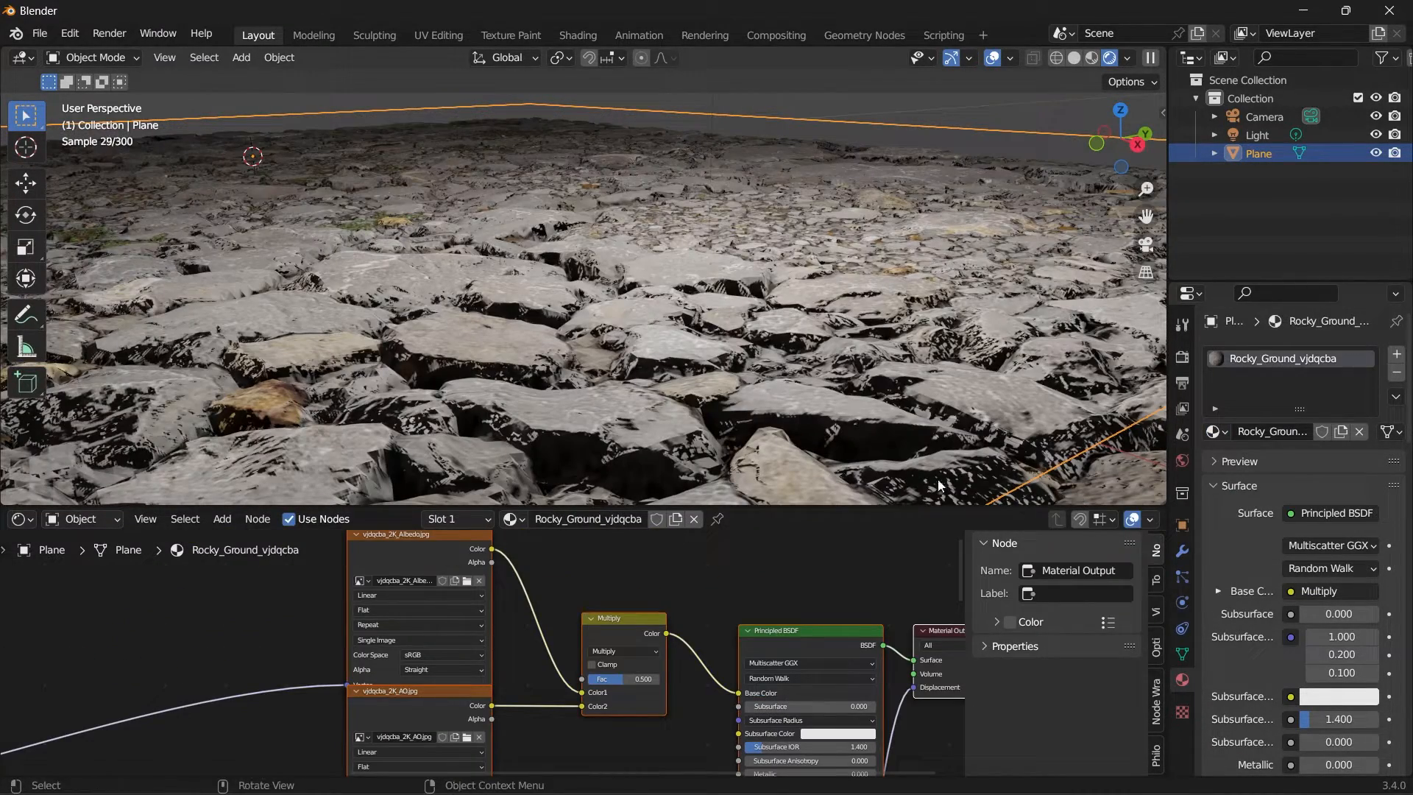
{"action": "middle_click_drag", "start_coordinate": [773, 718], "coordinate": [717, 632]}
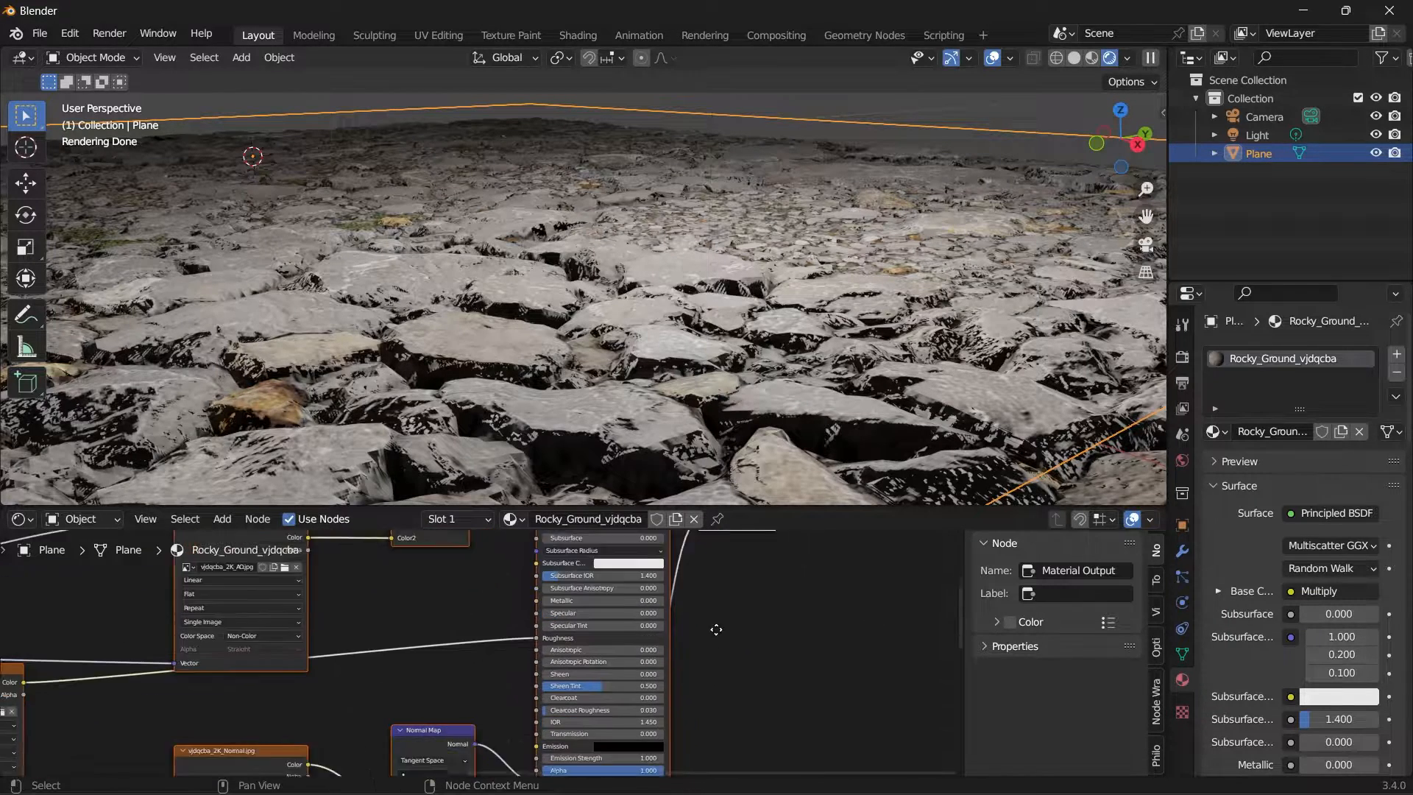
{"action": "scroll", "coordinate": [756, 691], "scroll_direction": "up", "scroll_amount": 3}
{"action": "scroll", "coordinate": [493, 660], "scroll_direction": "up", "scroll_amount": 3}
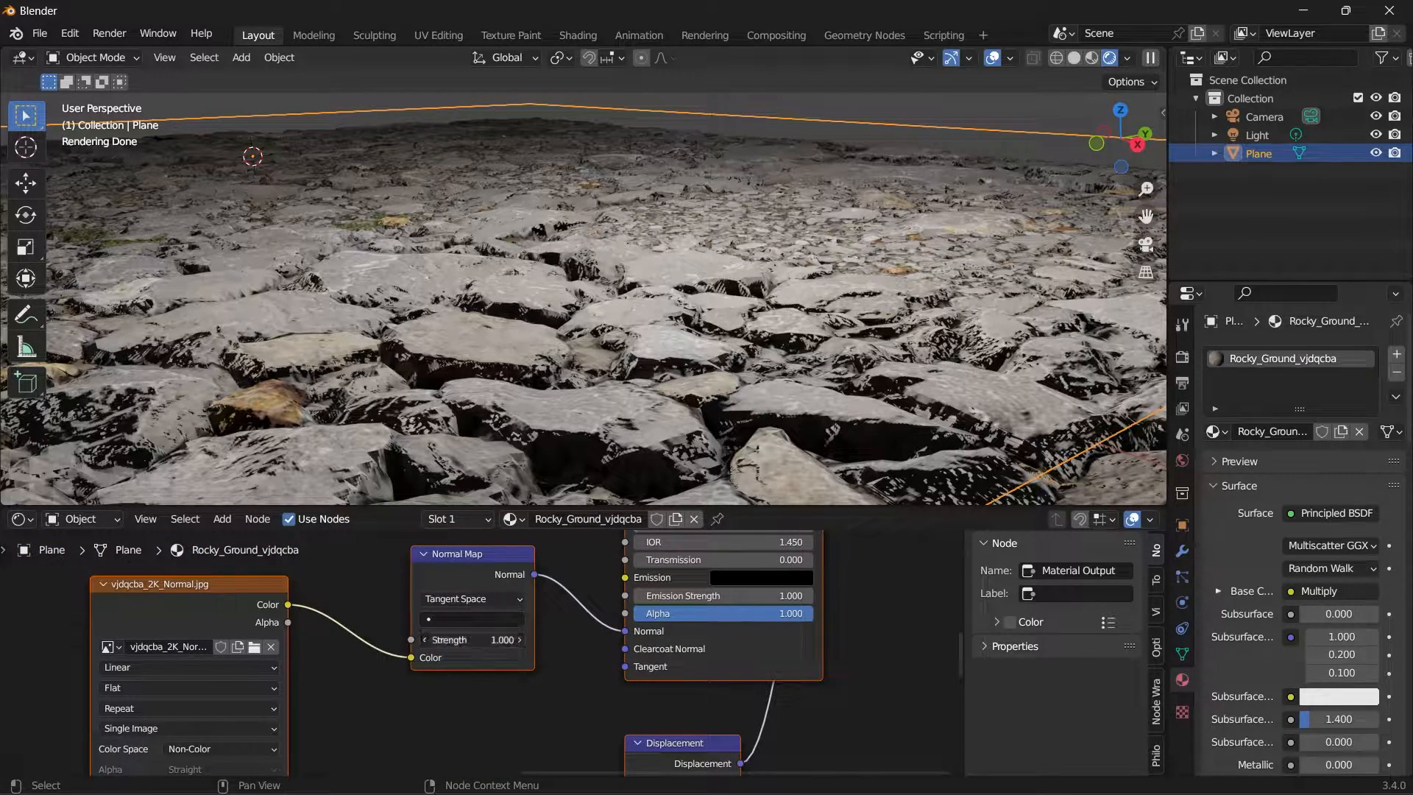
{"action": "double_click", "coordinate": [485, 640]}
{"action": "type", "text": "-"}
{"action": "key", "text": "Return"}
{"action": "scroll", "coordinate": [836, 445], "scroll_direction": "down", "scroll_amount": 3}
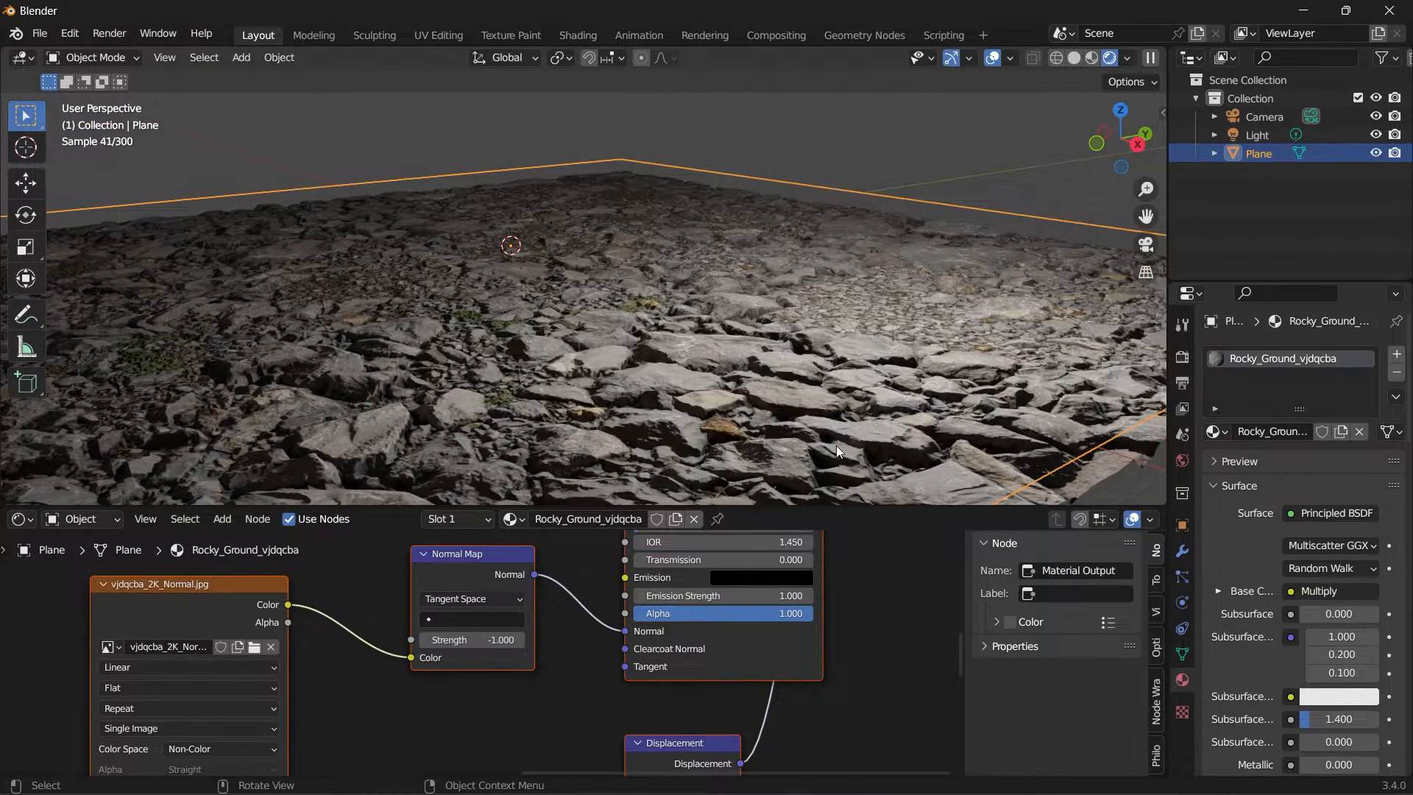
- Preview the rocky ground in Material shading, then return the viewport to Cycles rendered view
{"action": "middle_click_drag", "start_coordinate": [561, 652], "coordinate": [576, 733]}
{"action": "left_click_drag", "start_coordinate": [663, 508], "coordinate": [663, 648]}
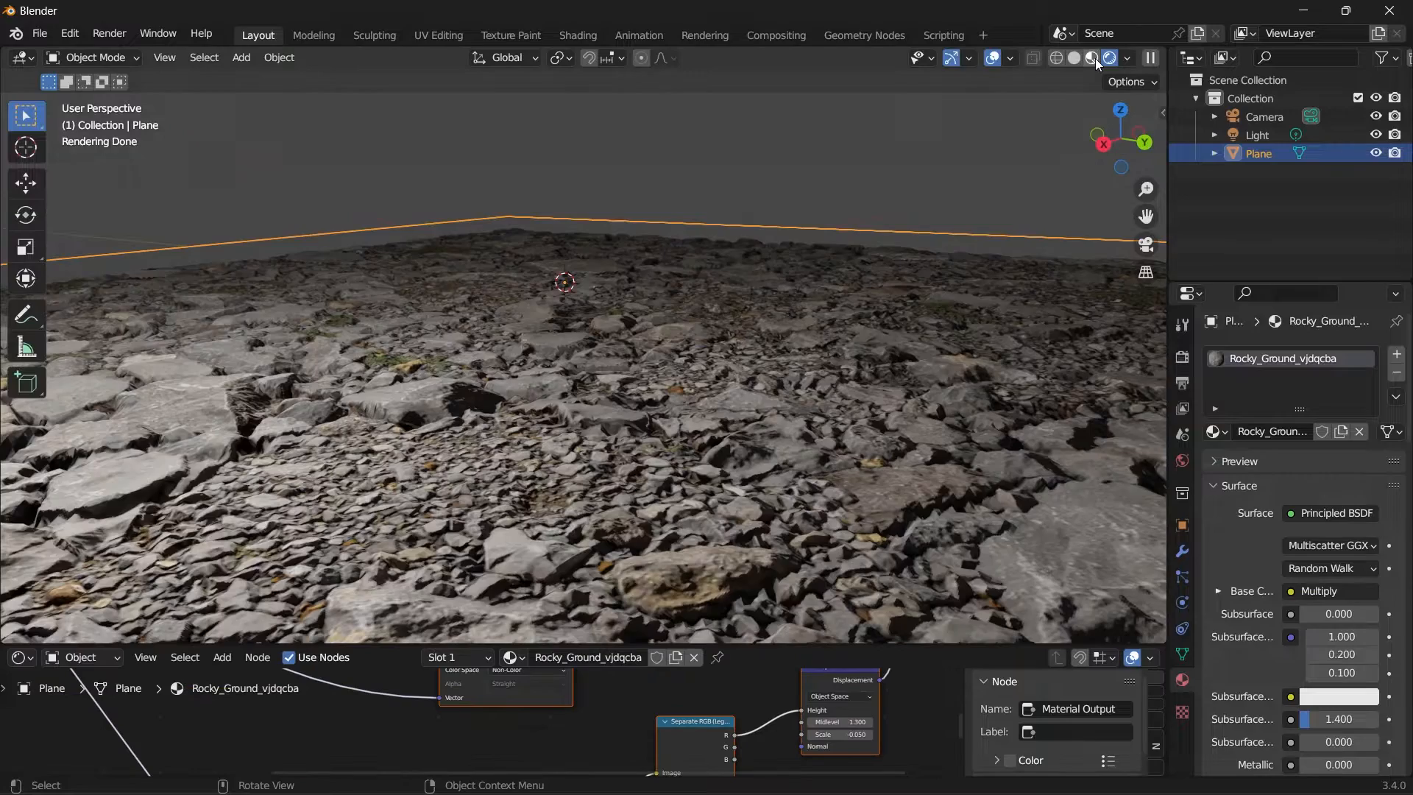
{"action": "left_click", "coordinate": [1095, 58]}
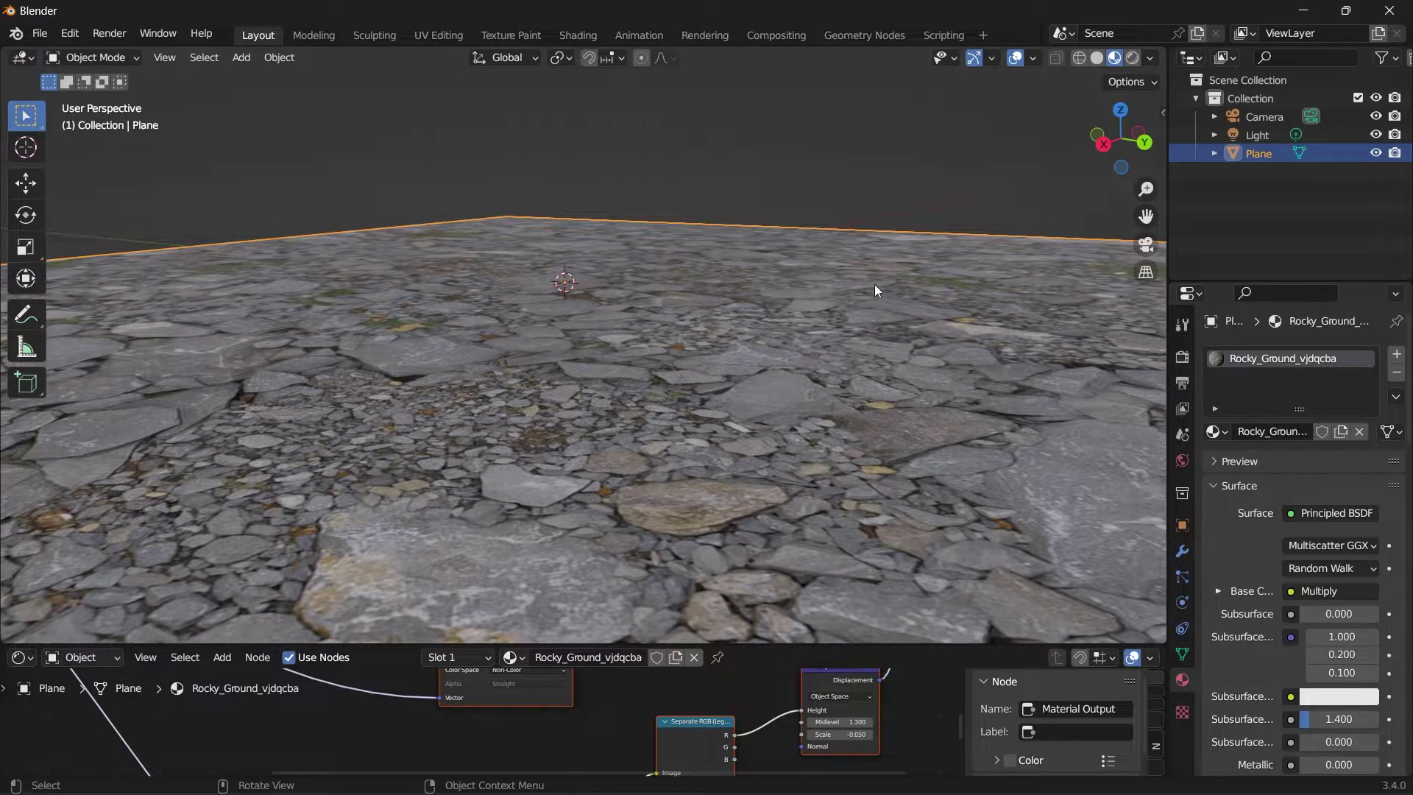
{"action": "key", "text": "z"}
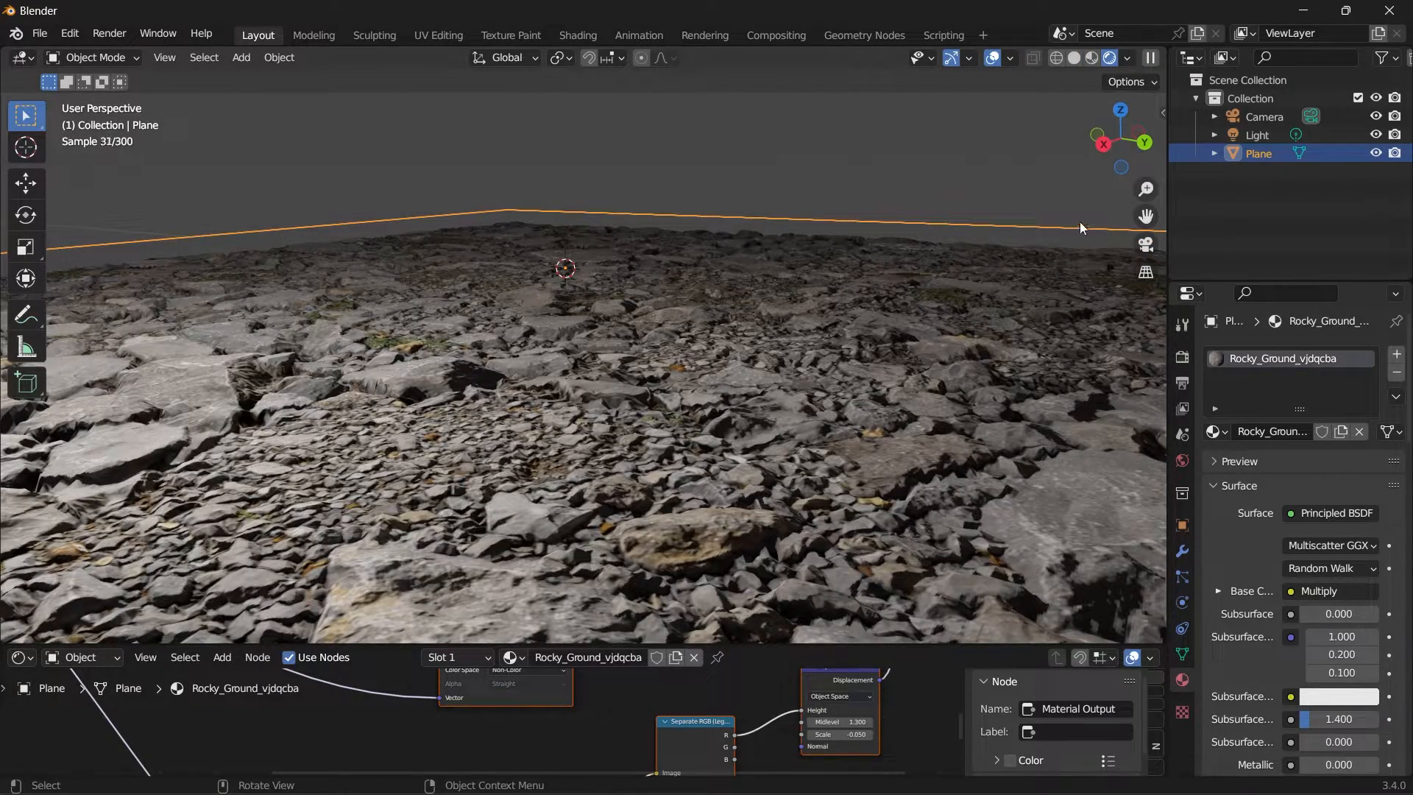